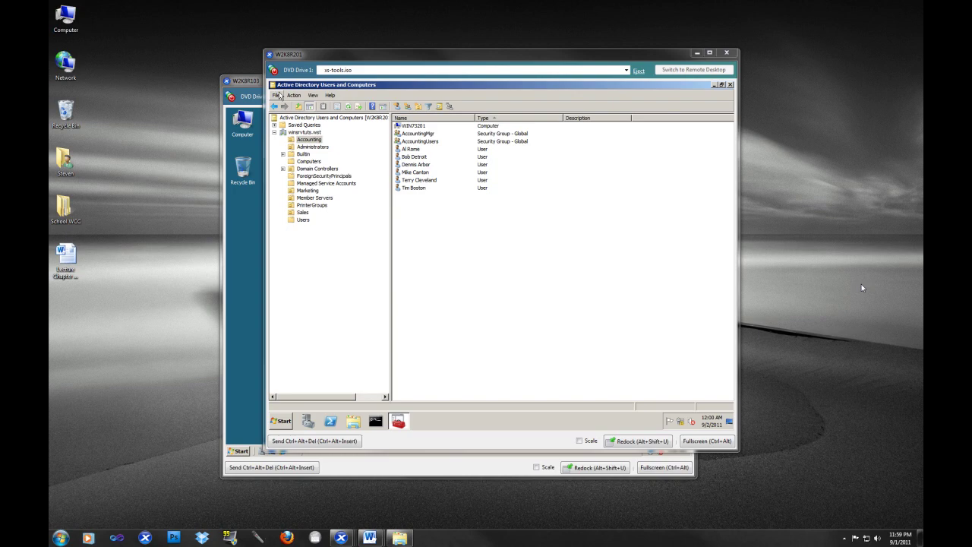
Browse Domain Controllers and Accounting, then list the top-level OUs of winsrvtuts.wst
click(274, 132)
click(274, 132)
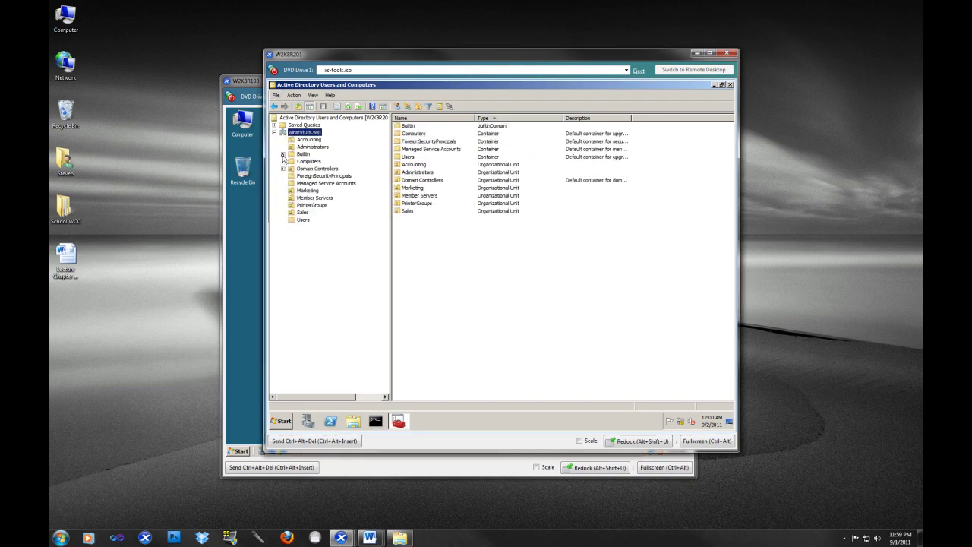
click(283, 169)
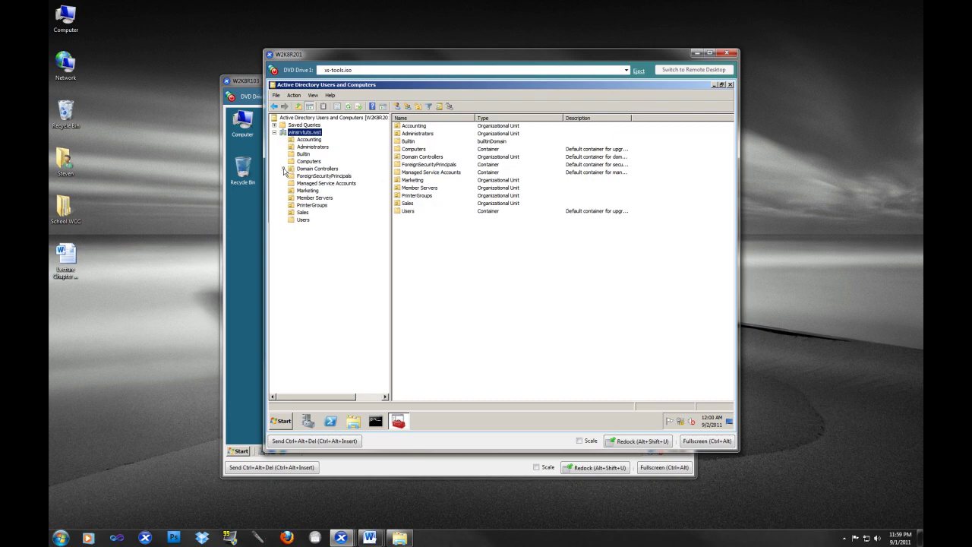
click(323, 169)
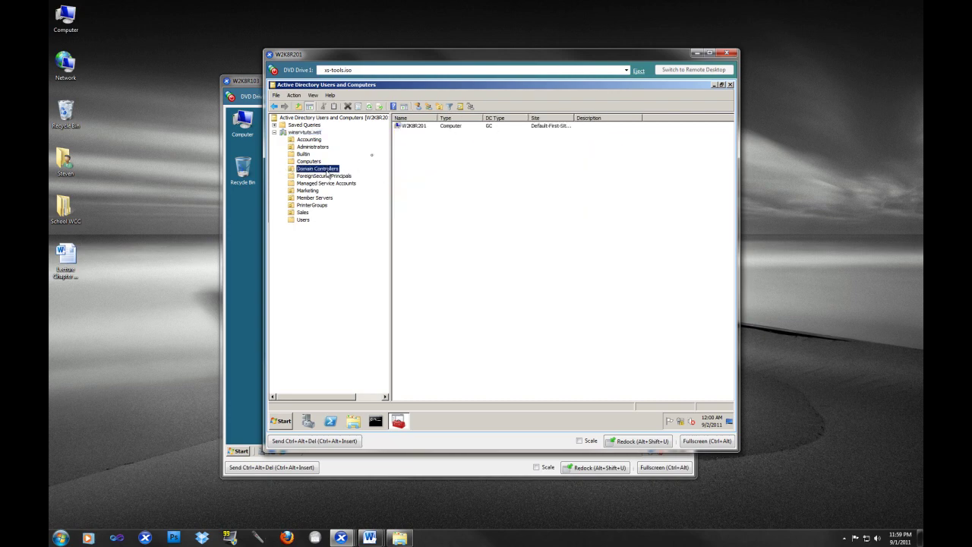
click(311, 139)
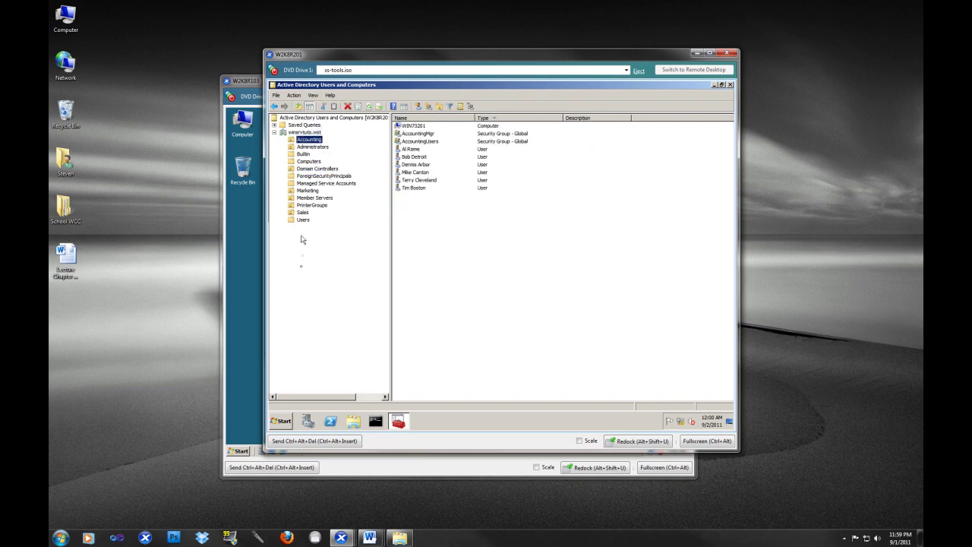
click(317, 134)
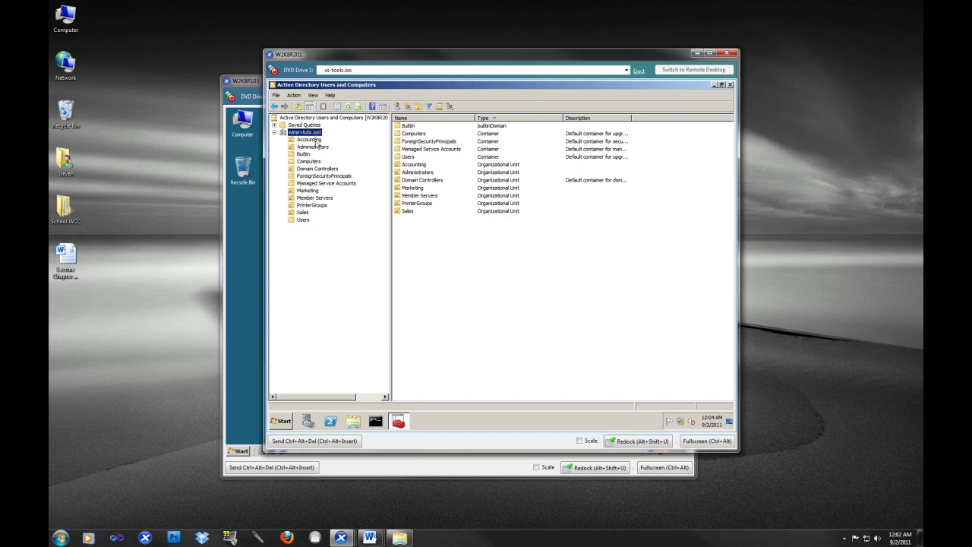
Inspect Accounting's WIN73201 computer, AccountingMgr and AccountingUsers groups, and a user account
click(309, 140)
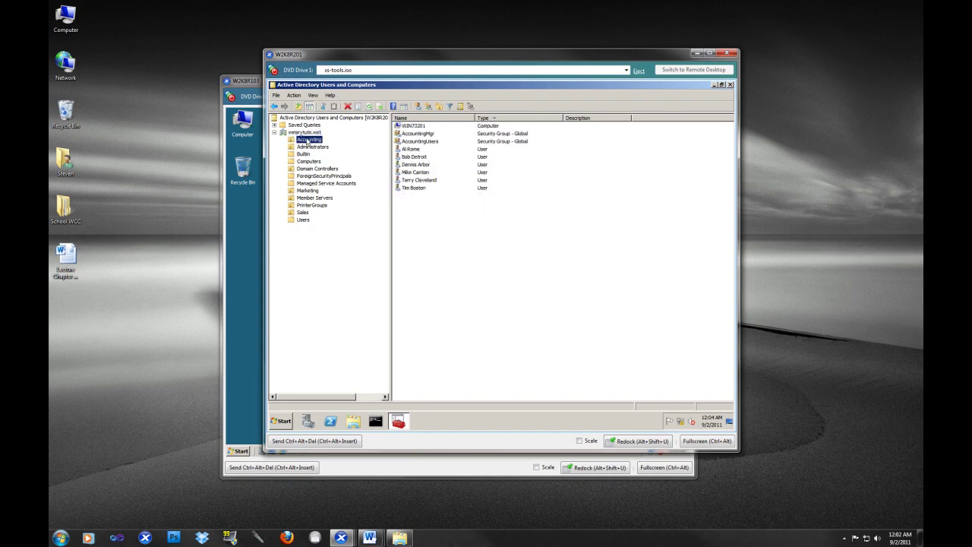
click(410, 127)
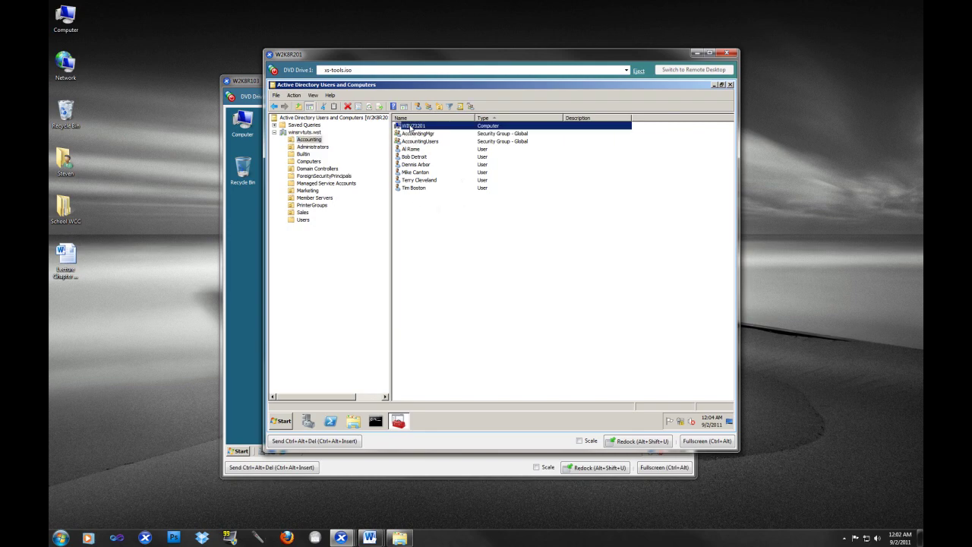
click(419, 135)
click(423, 142)
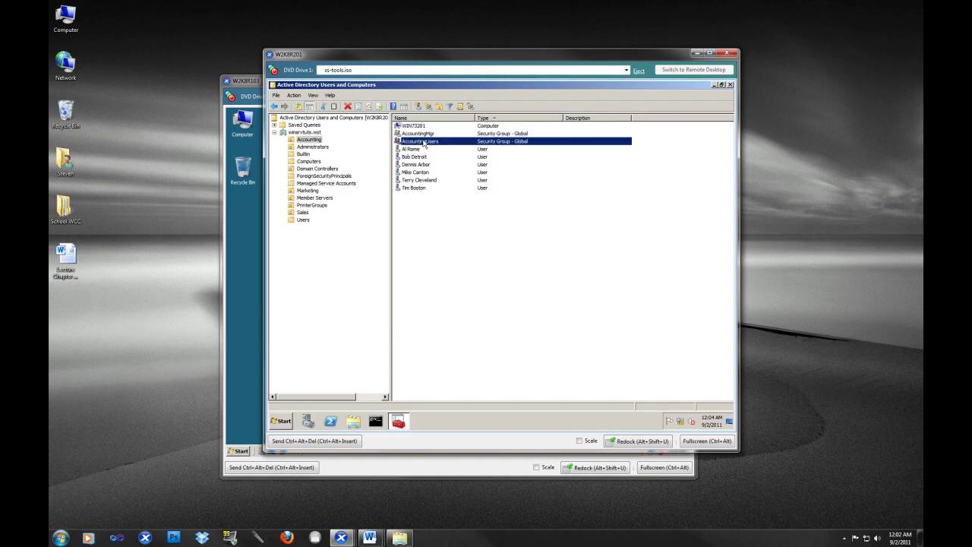
click(411, 150)
click(421, 222)
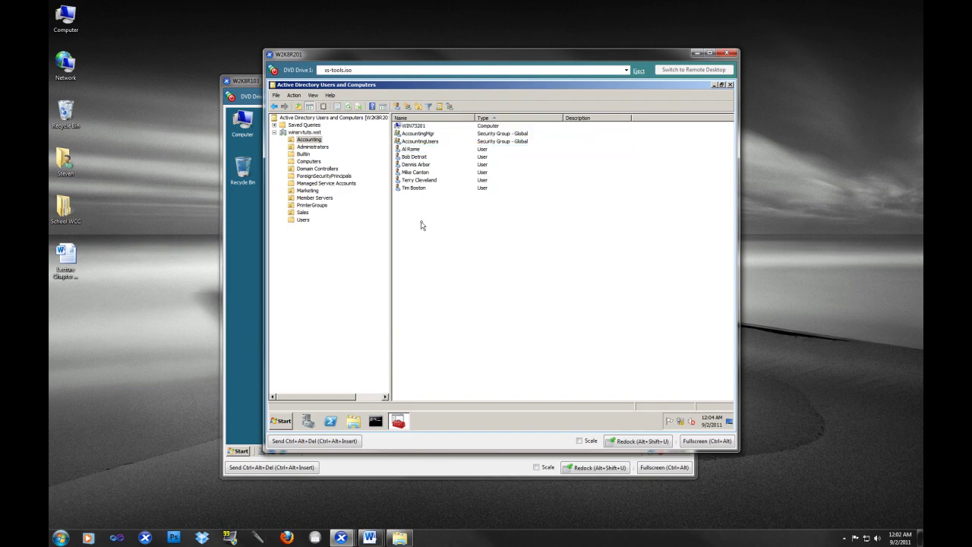
right_click(420, 221)
Start a New > Group in Accounting to view Domain local, Global and Universal scopes, then abandon it
mouse_move(461, 258)
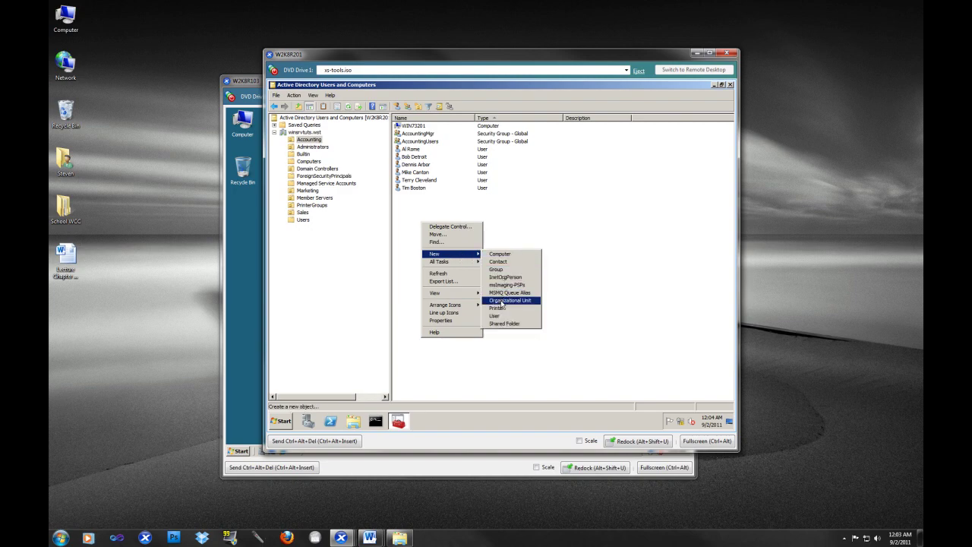
click(499, 269)
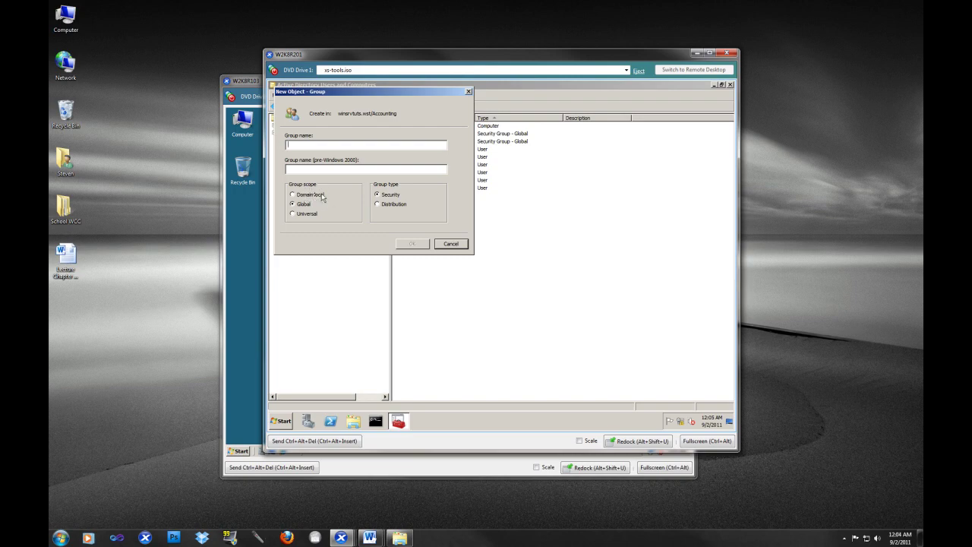
click(456, 244)
Compare the AccountingMgr and AccountingUsers groups in the Accounting OU
click(415, 135)
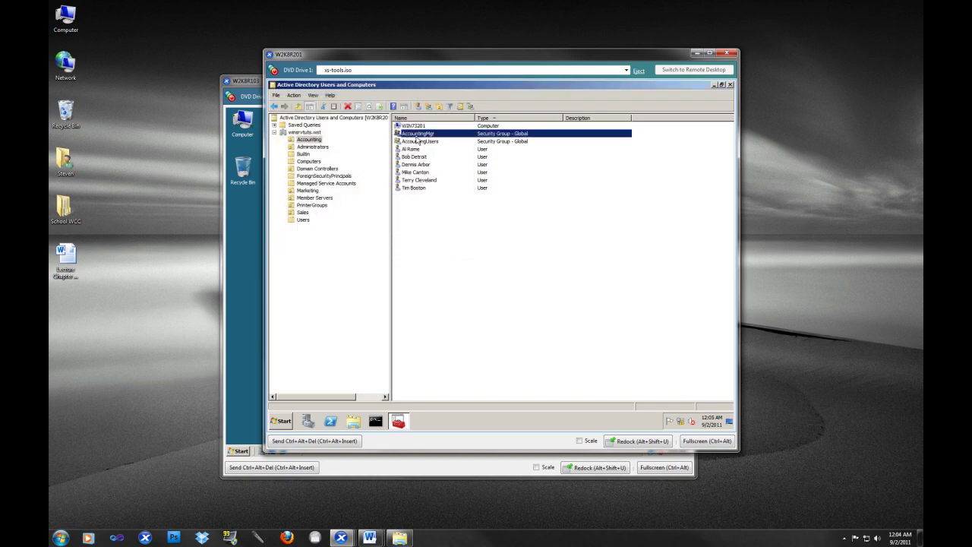
click(427, 144)
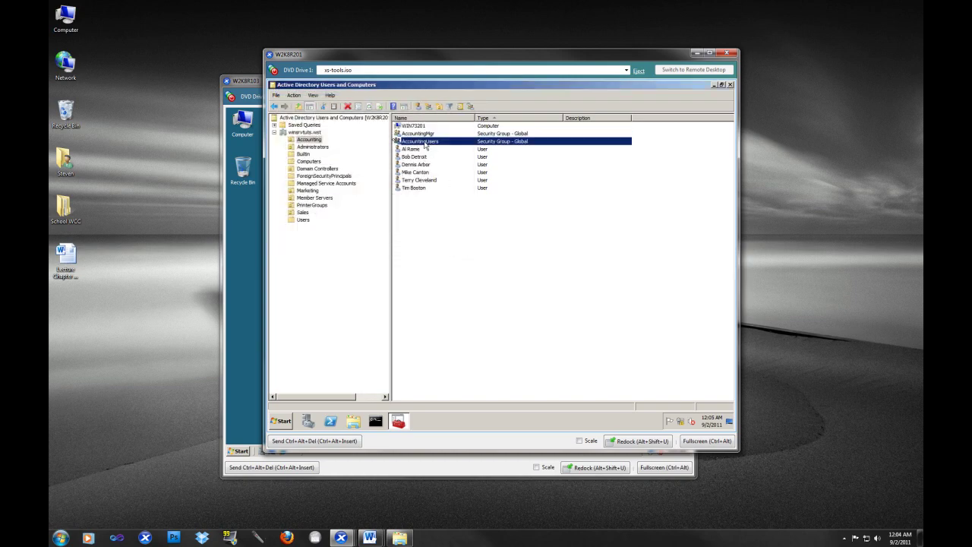
click(418, 135)
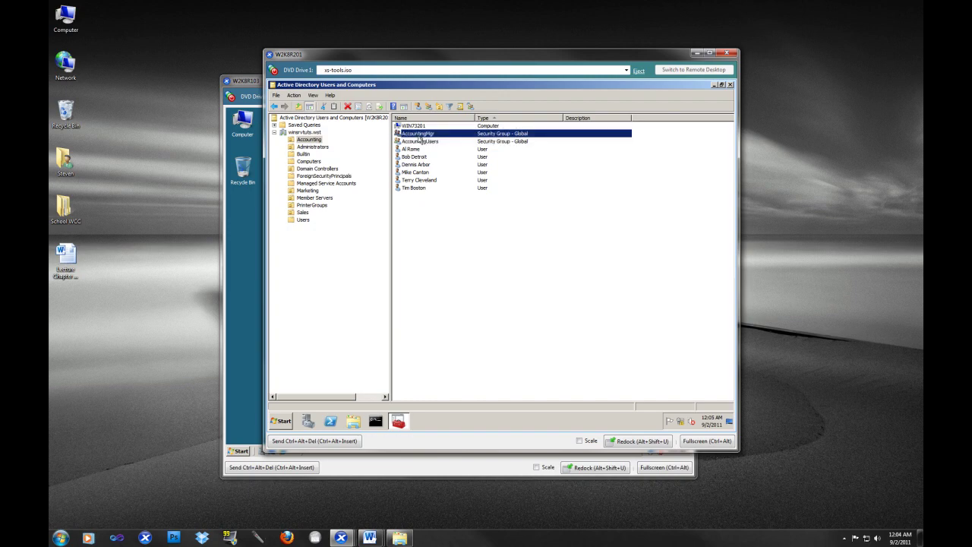
click(423, 144)
click(423, 135)
Compare BrotherPrinter-2270 (Domain Local) and BrotherPrinter-2270-Admin (Global) in PrinterGroups
click(318, 207)
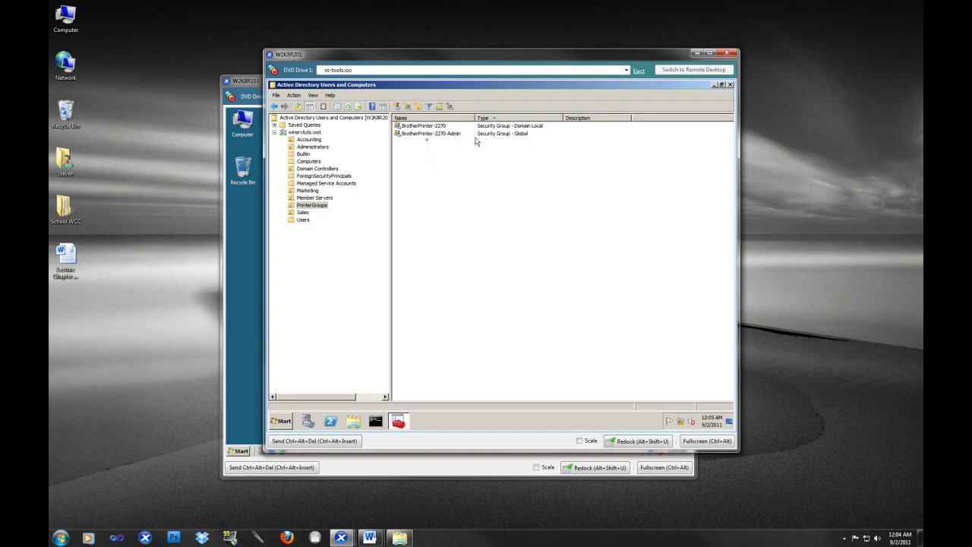
click(430, 127)
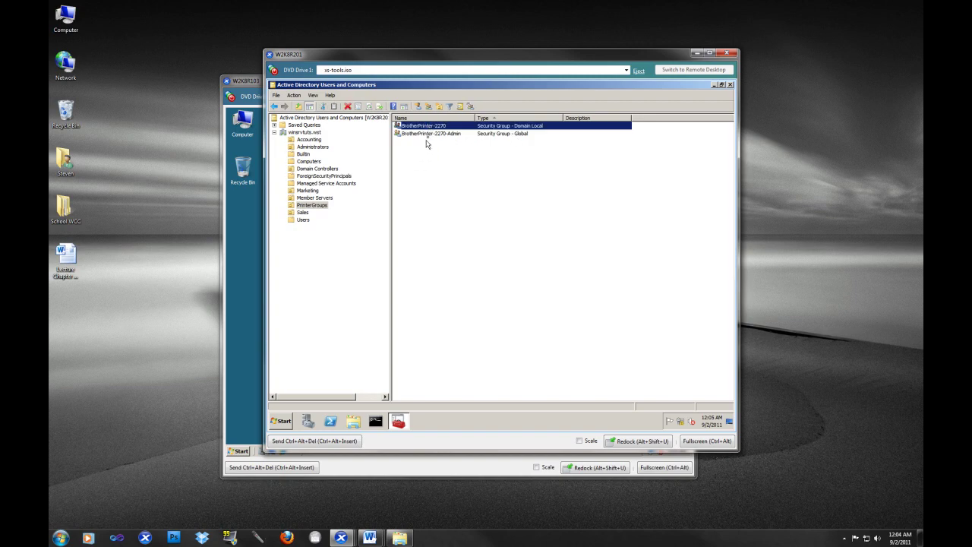
click(428, 134)
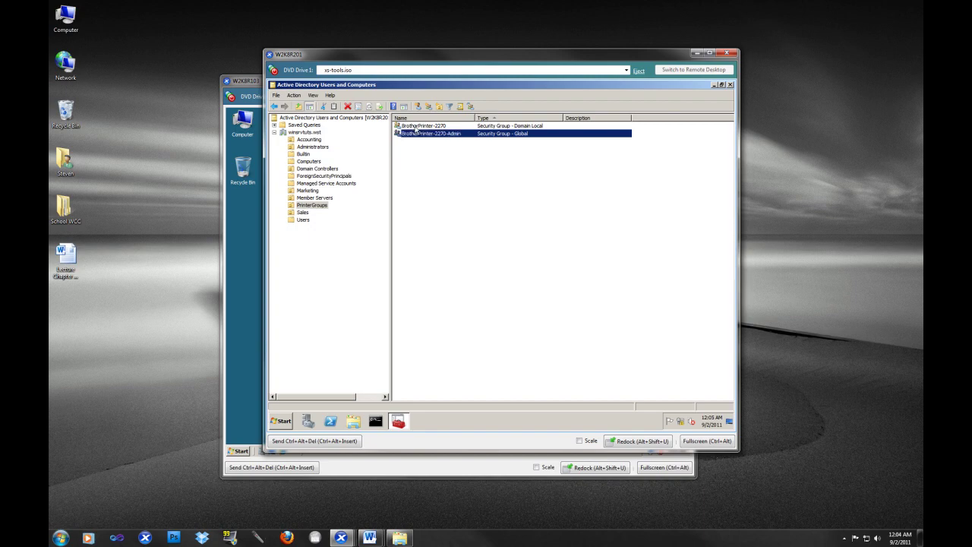
click(417, 126)
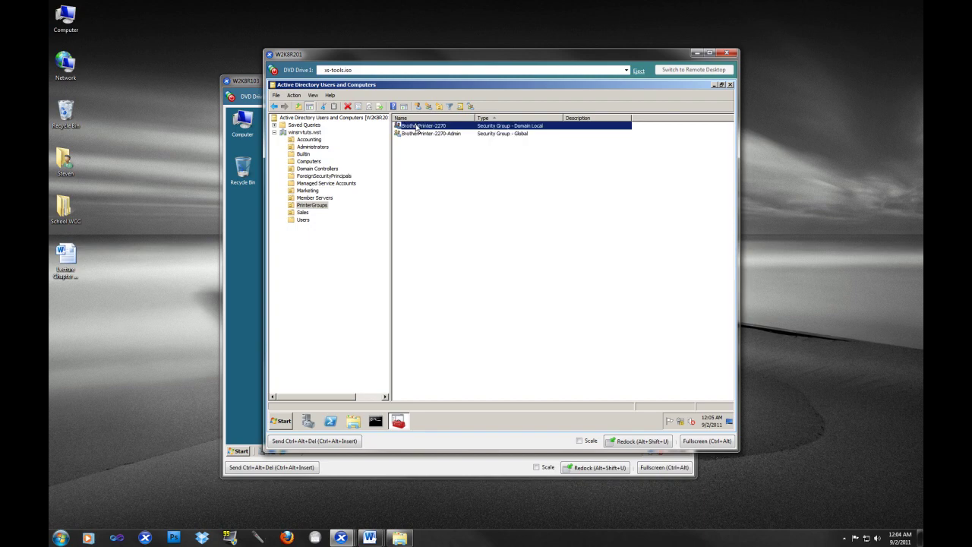
right_click(416, 126)
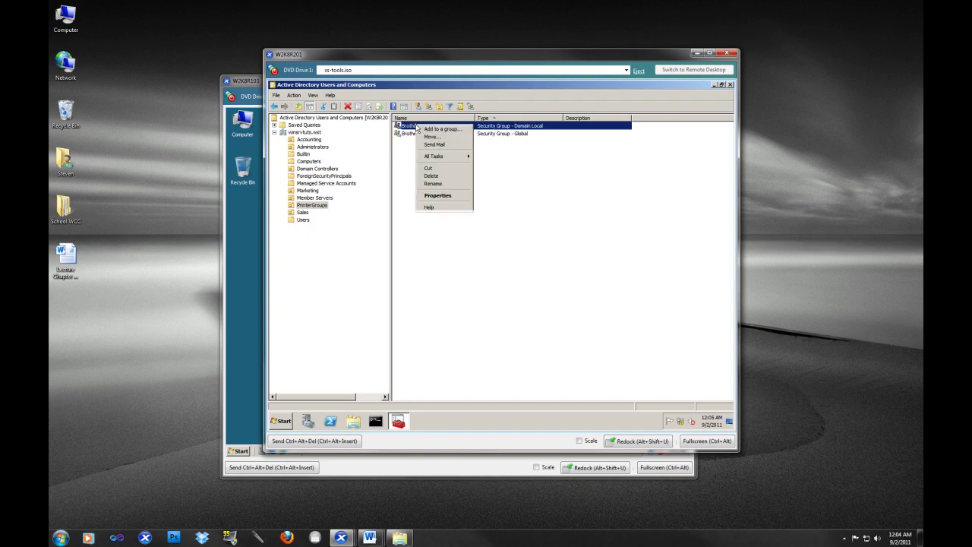
Review BrotherPrinter-2270's member list, close its properties, and select BrotherPrinter-2270-Admin
click(451, 200)
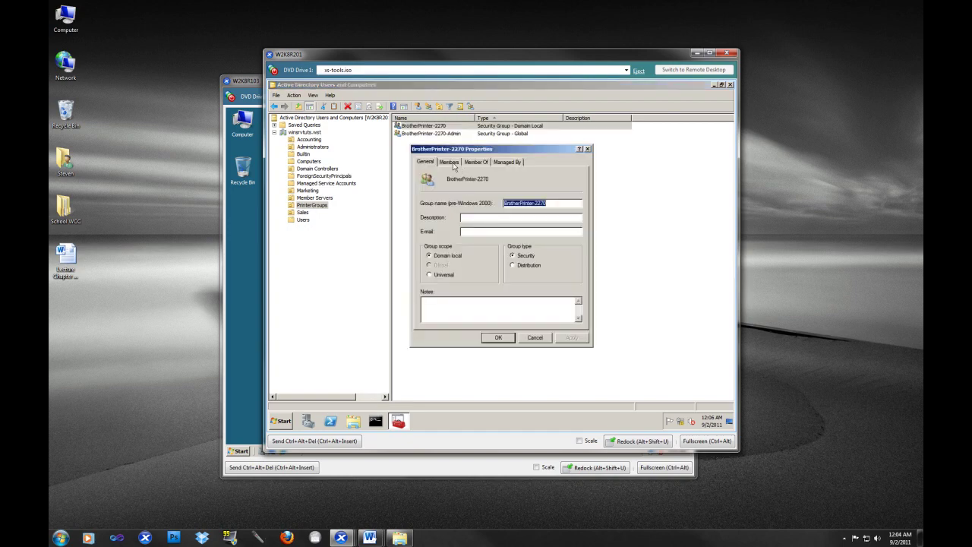
click(451, 164)
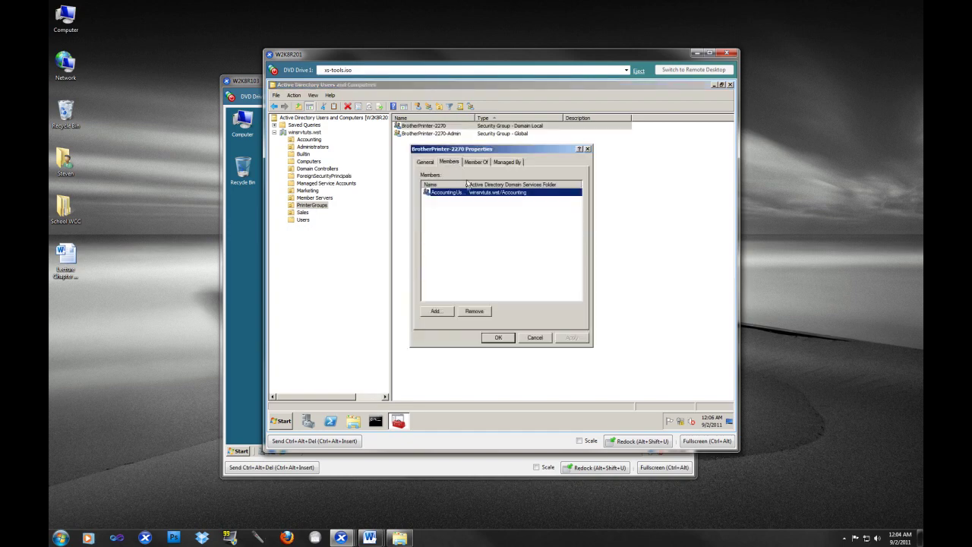
drag(464, 185, 494, 184)
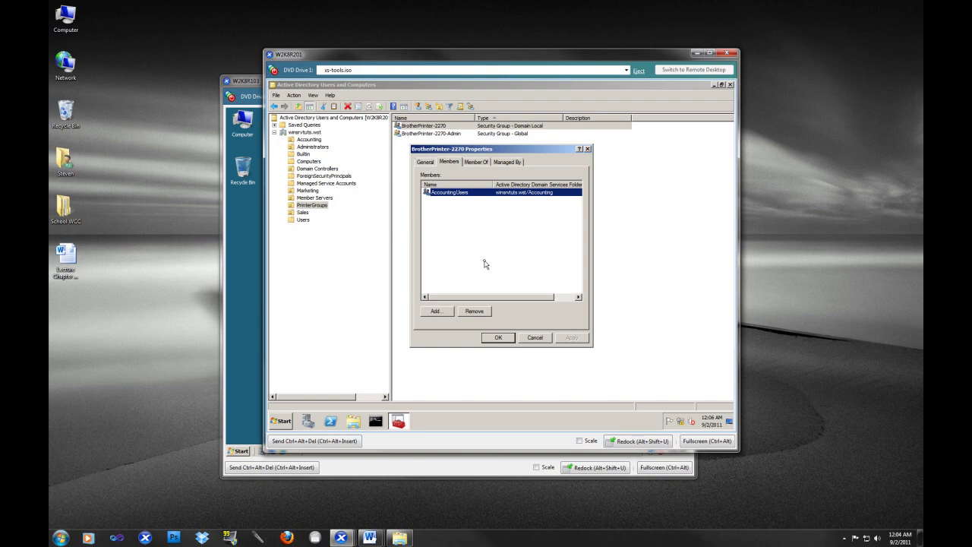
click(498, 340)
click(435, 135)
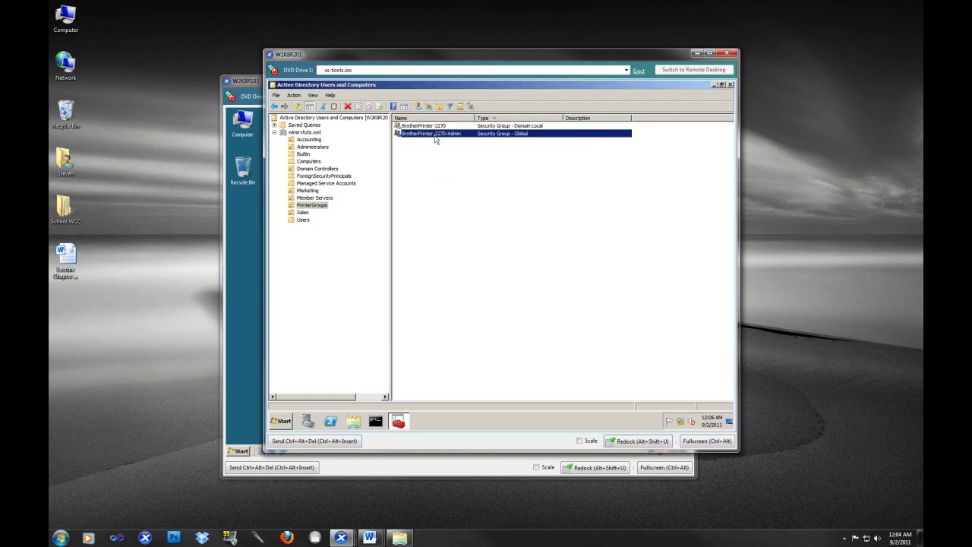
right_click(435, 140)
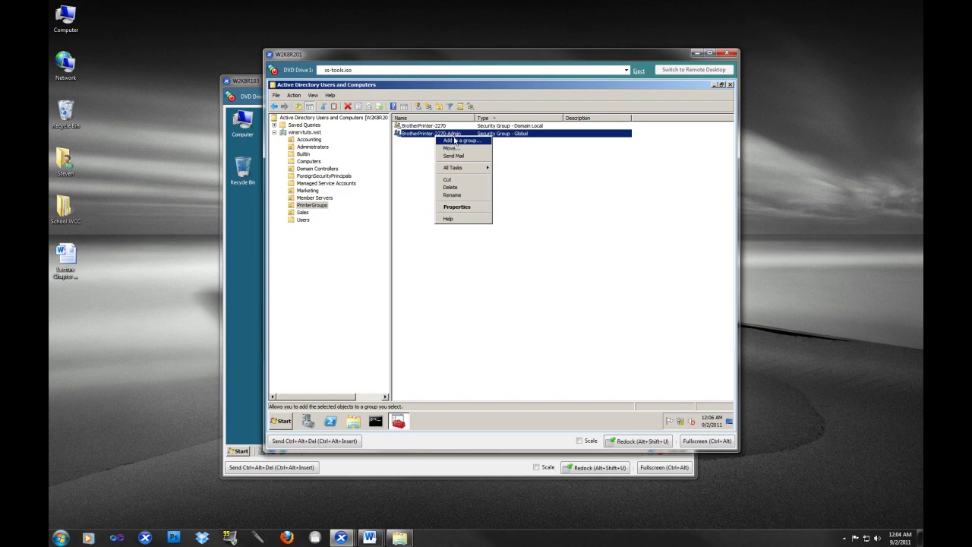
Add AccountingMgr as a member of the BrotherPrinter-2270-Admin group and save
click(460, 206)
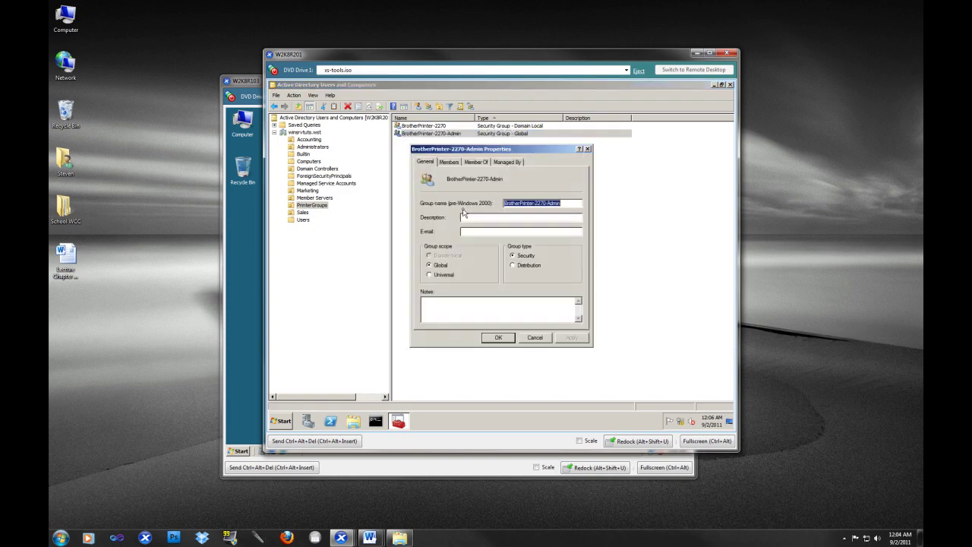
click(455, 163)
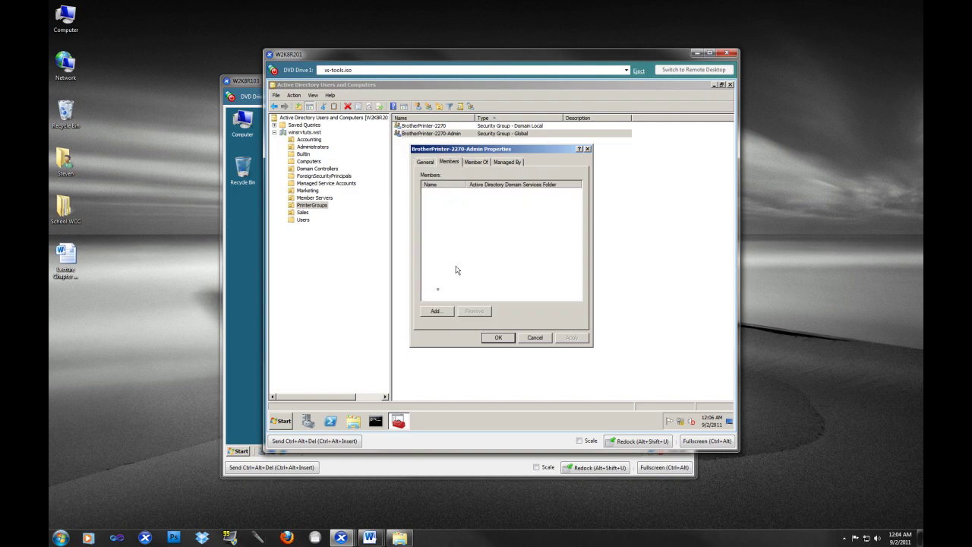
click(436, 311)
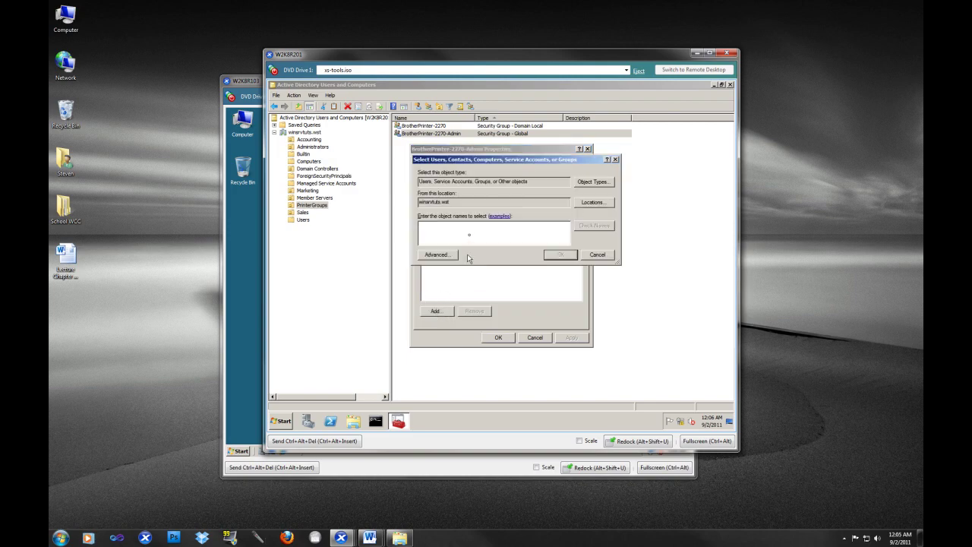
text(Account)
key(Return)
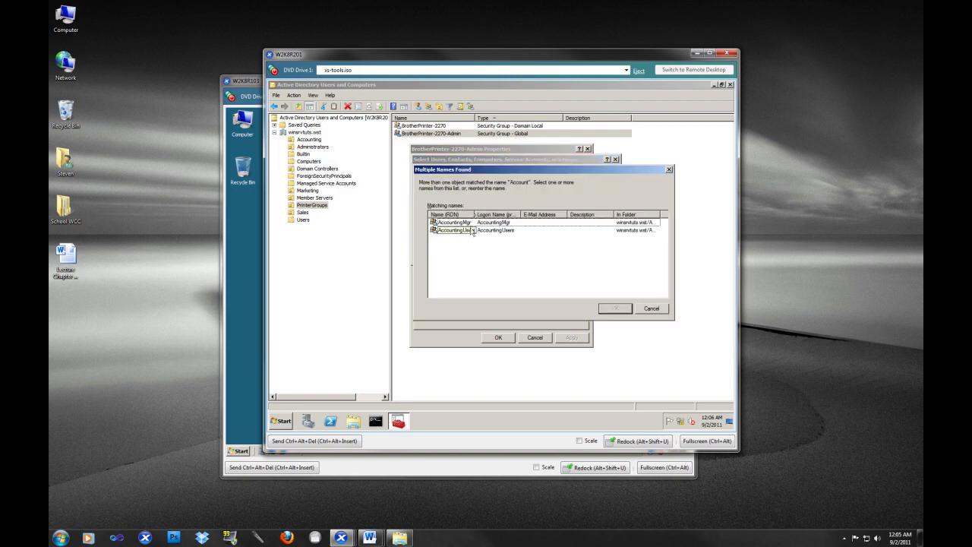
drag(475, 218, 503, 218)
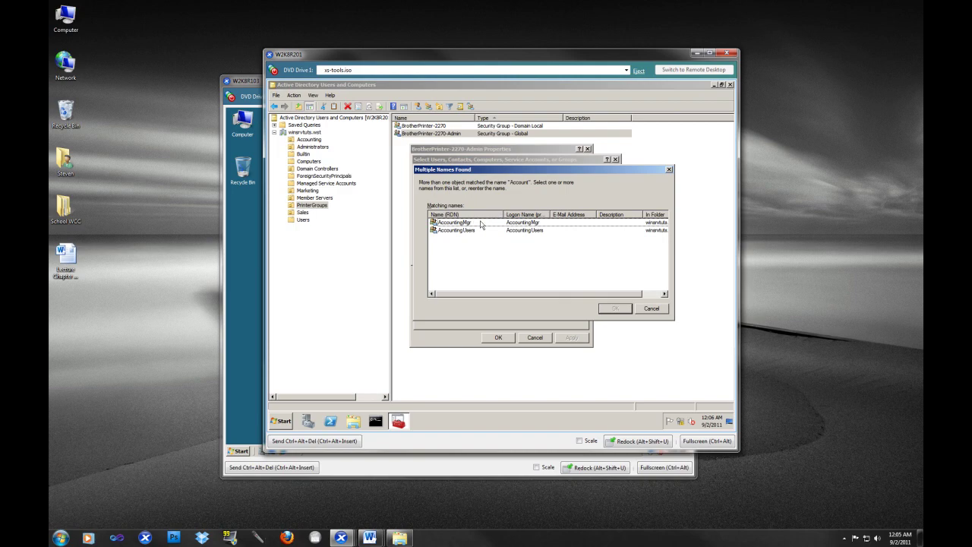
double_click(459, 222)
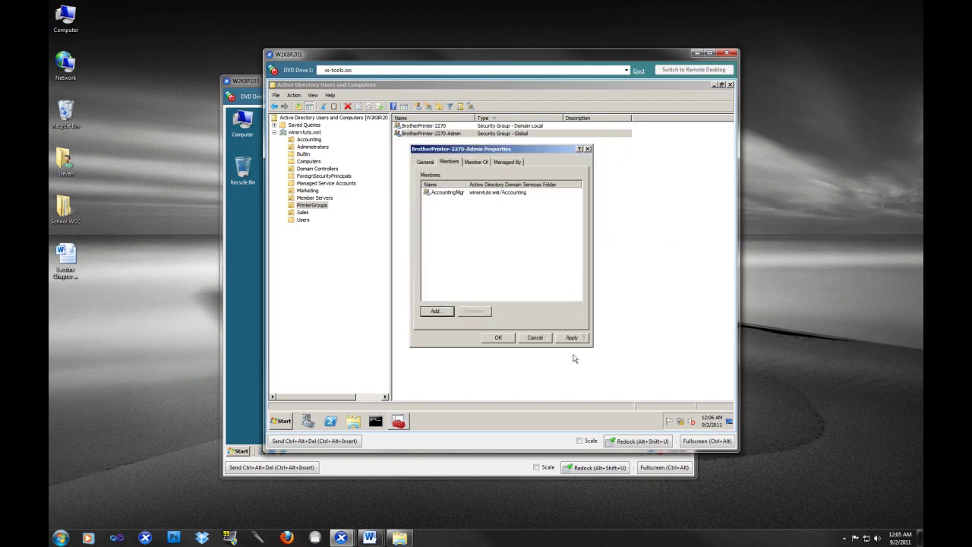
click(573, 337)
click(486, 339)
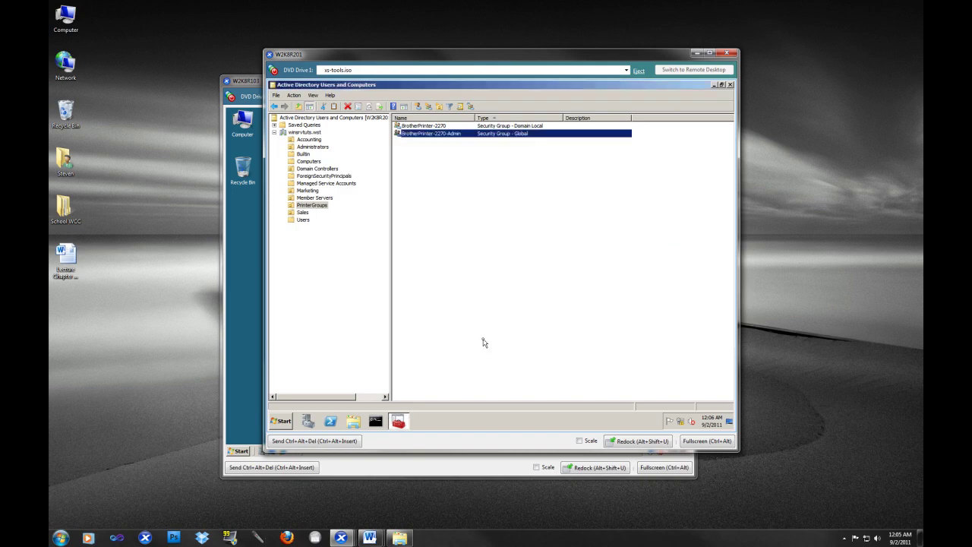
Open Control Panel on the W2K8R103 server
click(241, 273)
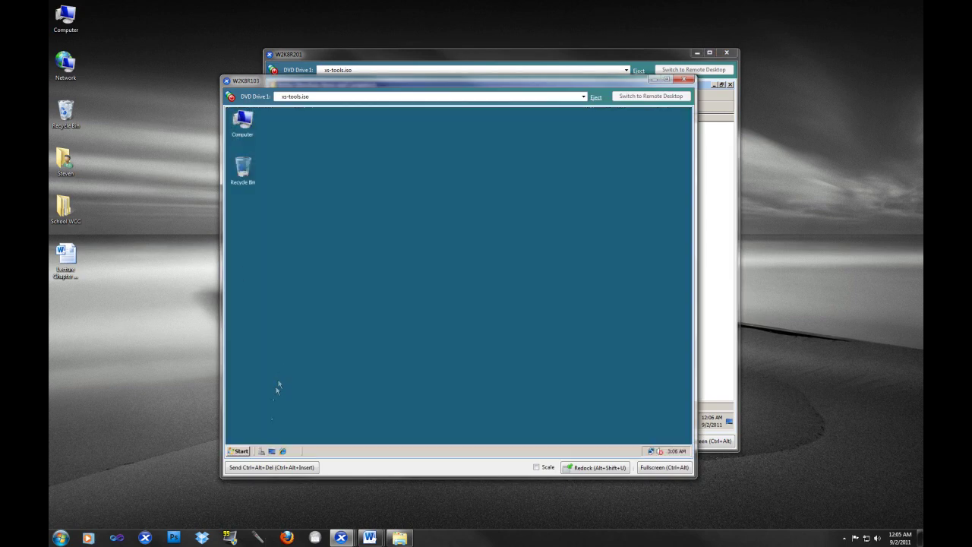
click(242, 451)
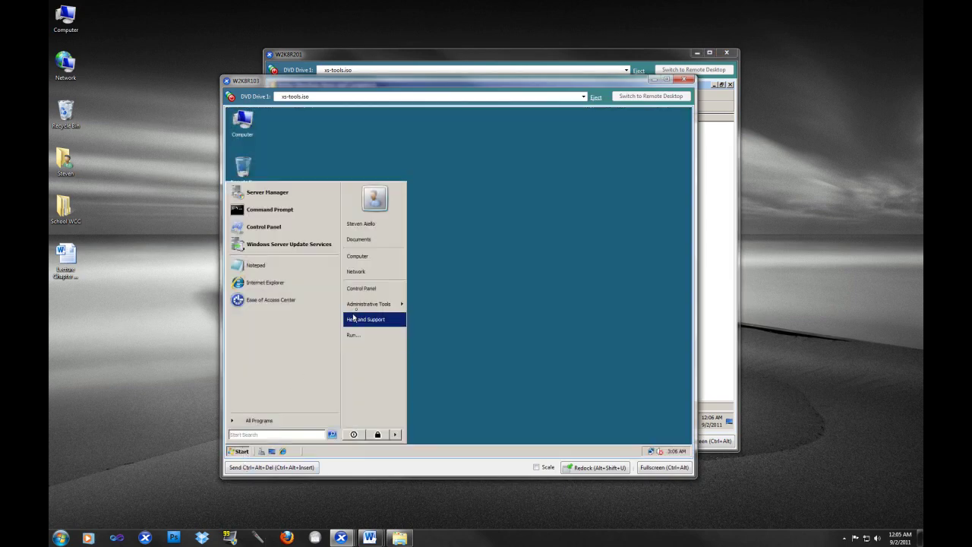
click(369, 291)
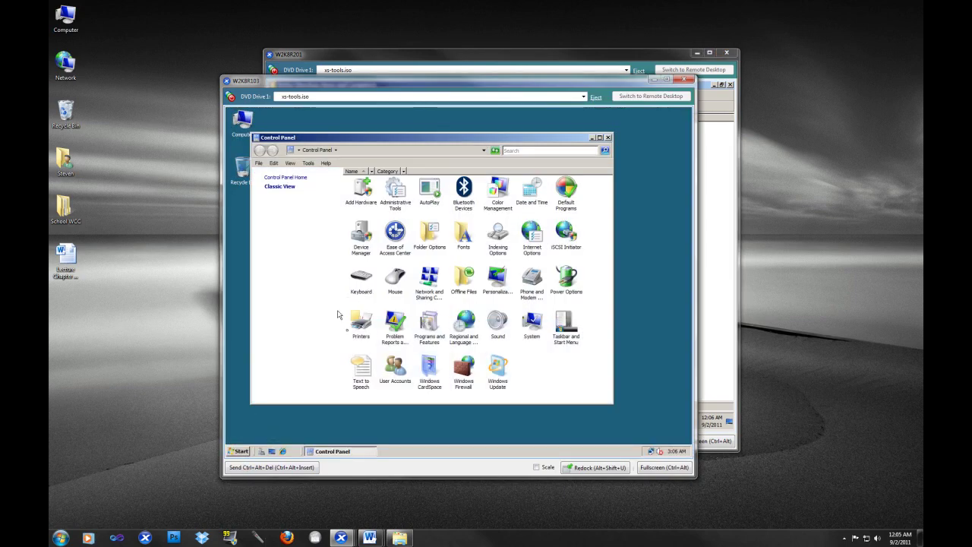
Open the Brother HL-2270DW series printer's Security permissions and start adding a group
double_click(363, 319)
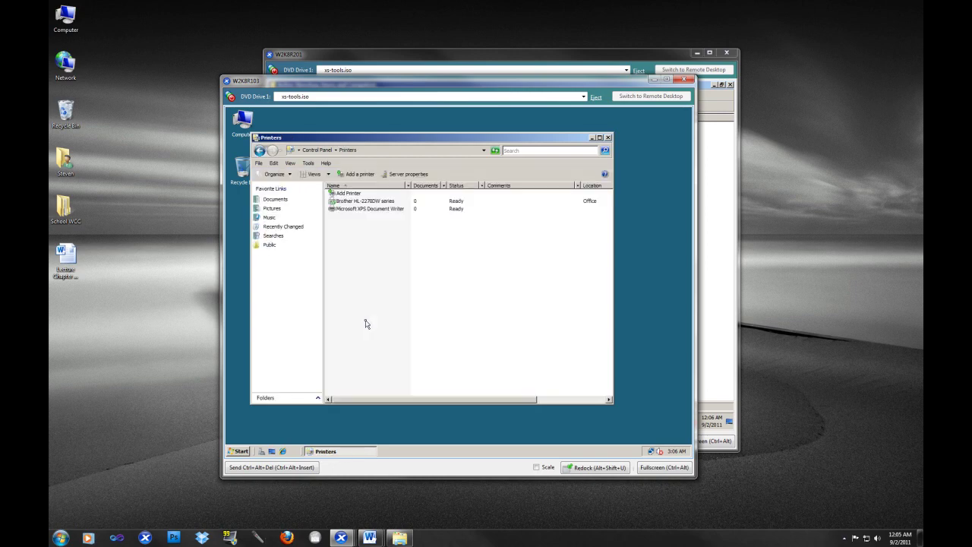
click(342, 201)
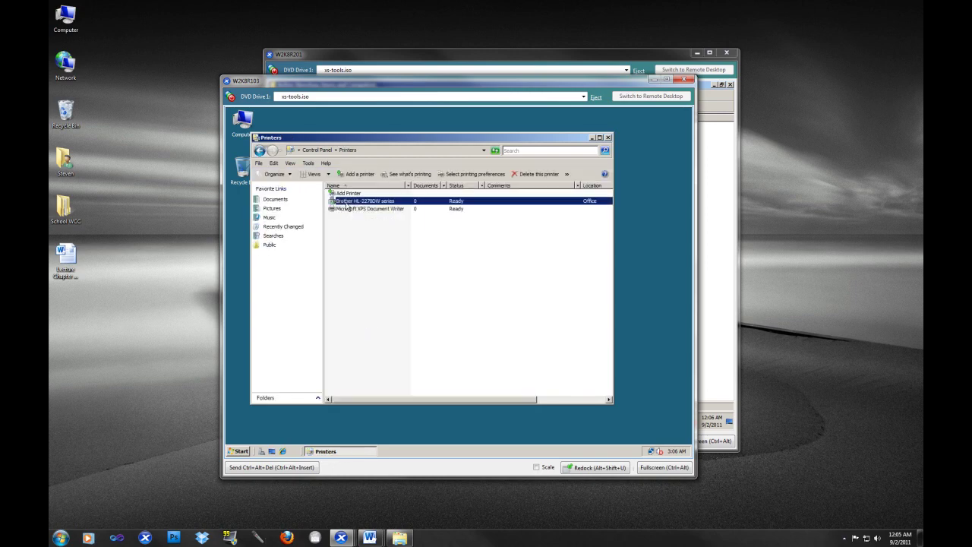
right_click(346, 201)
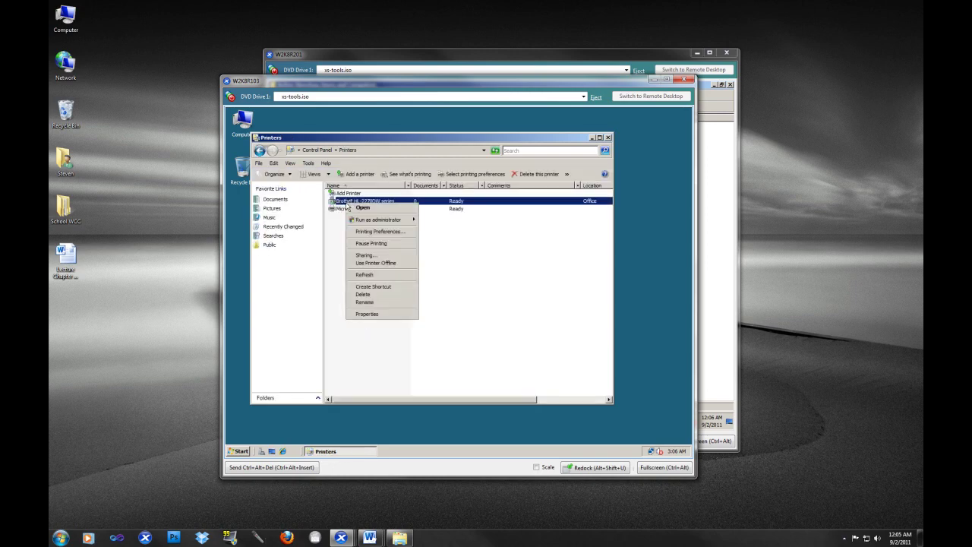
click(378, 313)
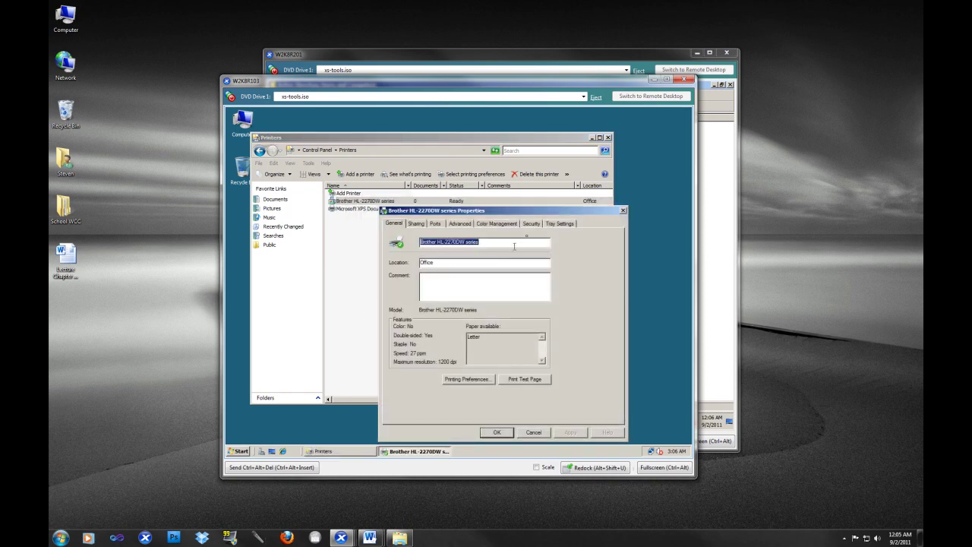
click(534, 224)
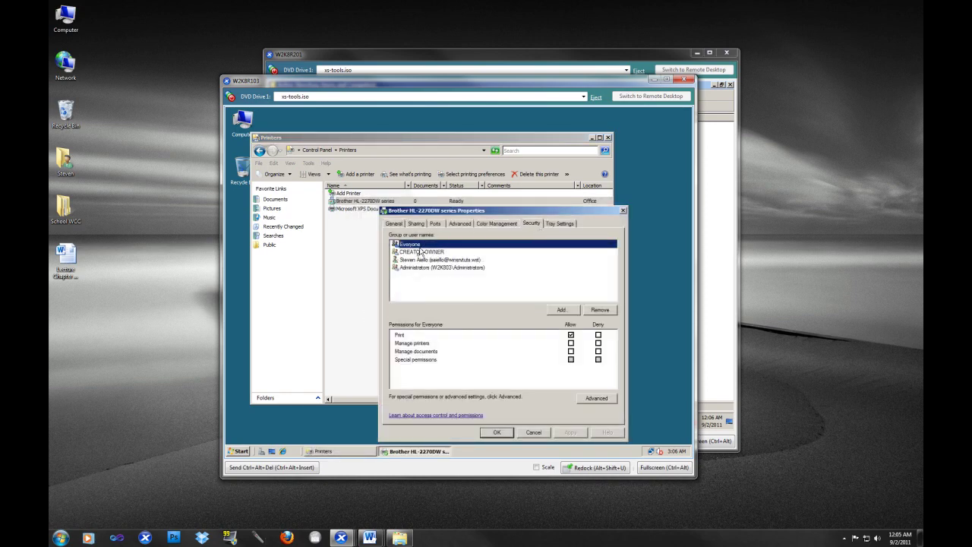
click(555, 310)
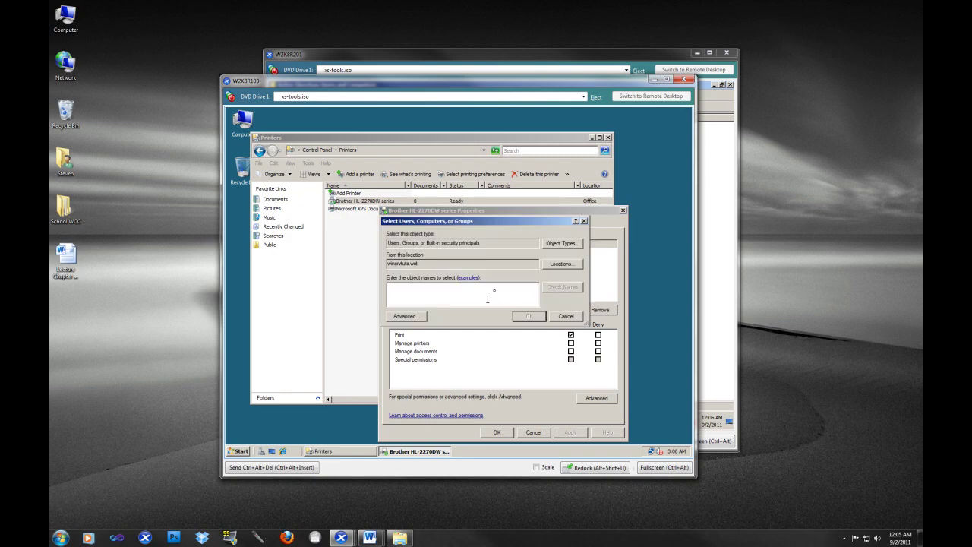
Look up 'Account' names, then dismiss the AccountingUsers and AccountingMgr matches
text(Account)
key(Return)
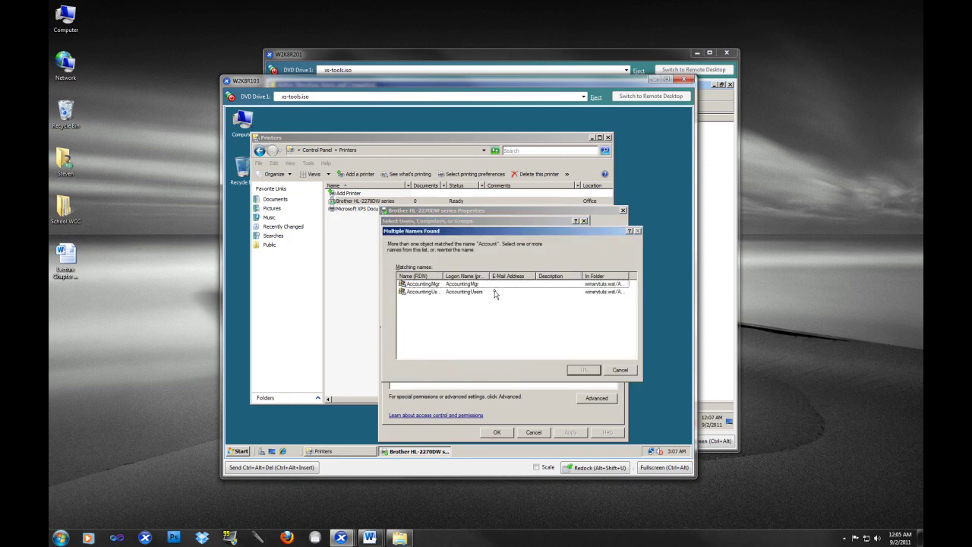
drag(444, 276, 475, 276)
click(435, 294)
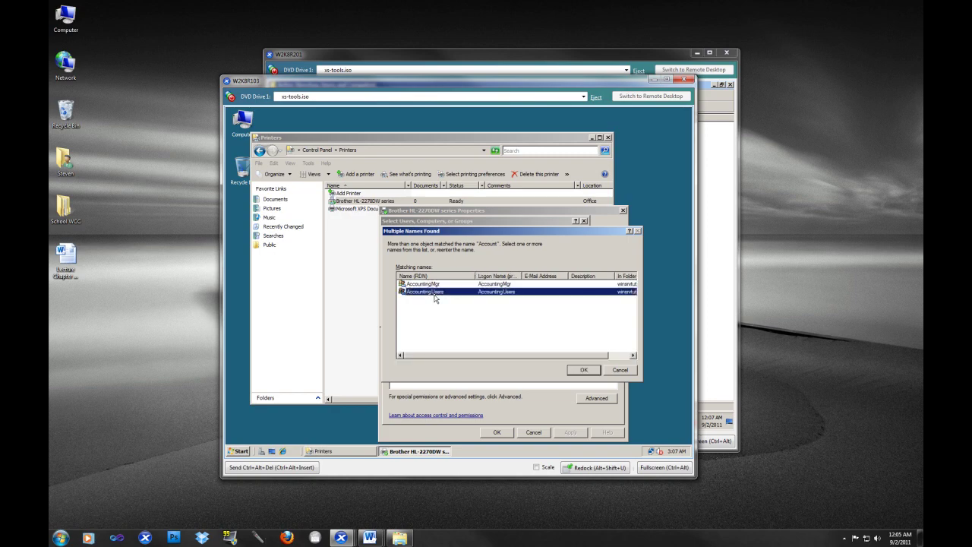
ctrl+click(434, 285)
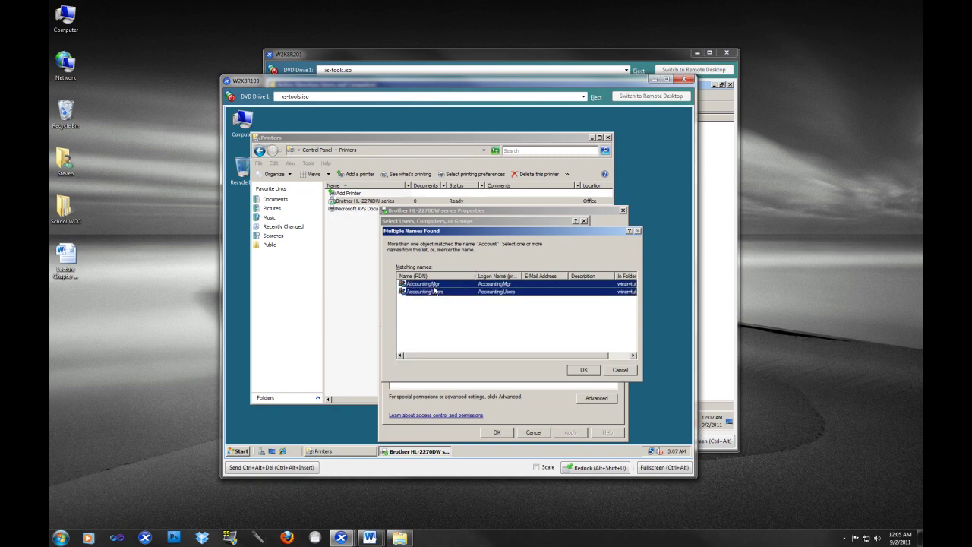
click(620, 371)
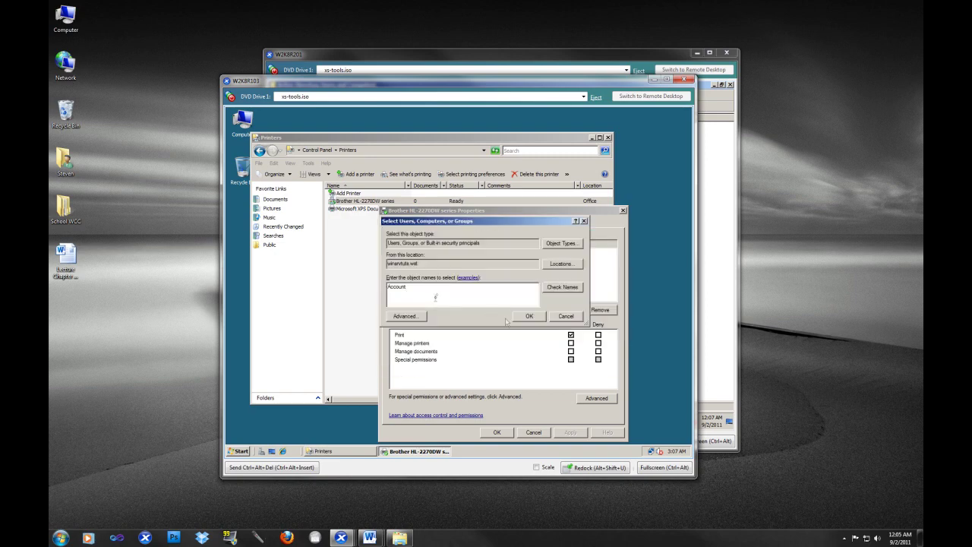
Look up 'Brother' and add BrotherPrinter-2270 and BrotherPrinter-2270-Admin to the printer's security
drag(422, 286, 382, 286)
text(Brother)
key(Return)
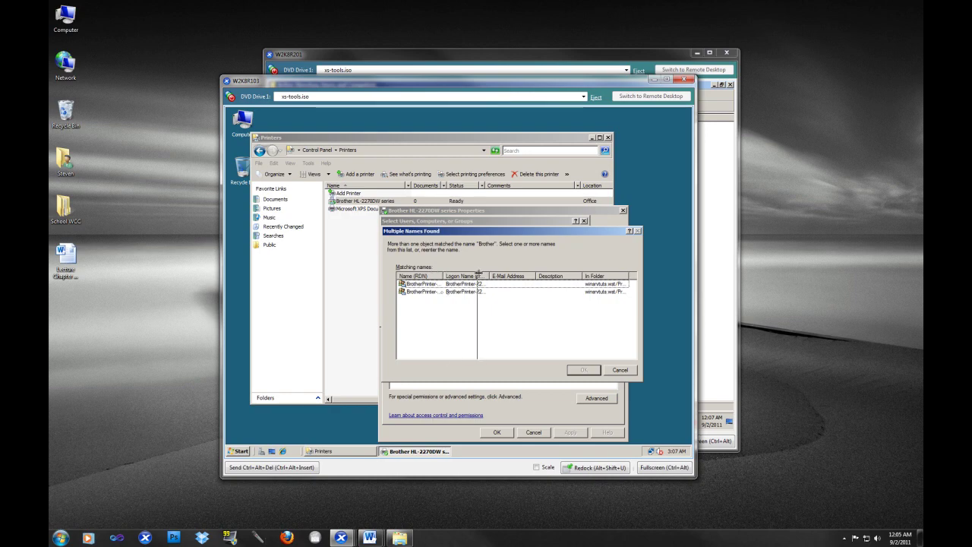
double_click(443, 275)
click(424, 287)
shift+click(430, 293)
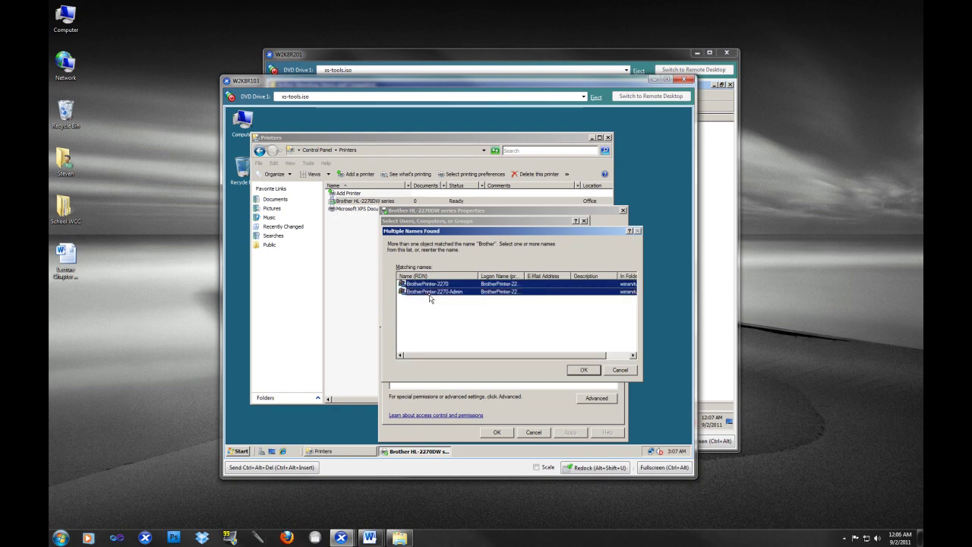
click(578, 369)
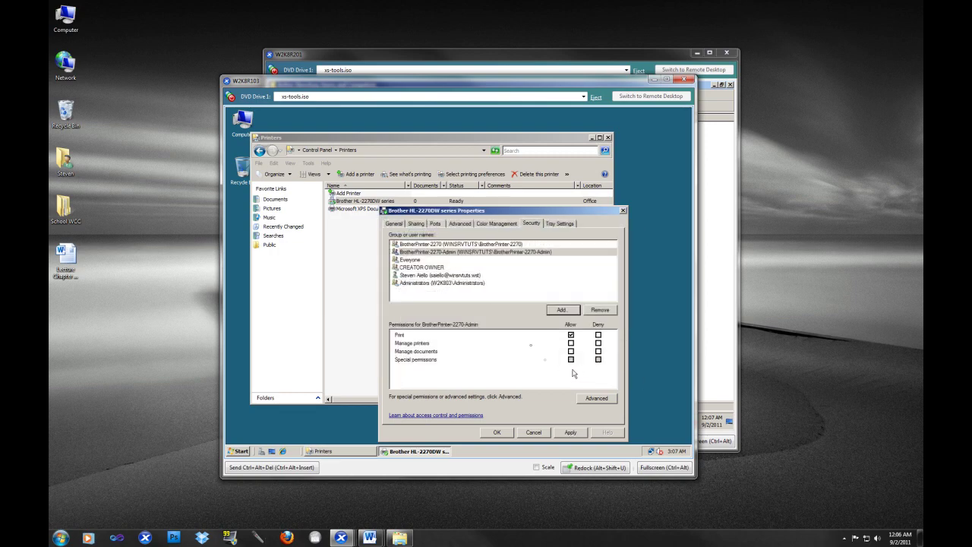
Allow BrotherPrinter-2270-Admin Manage printers and Manage documents, then apply and close
click(434, 245)
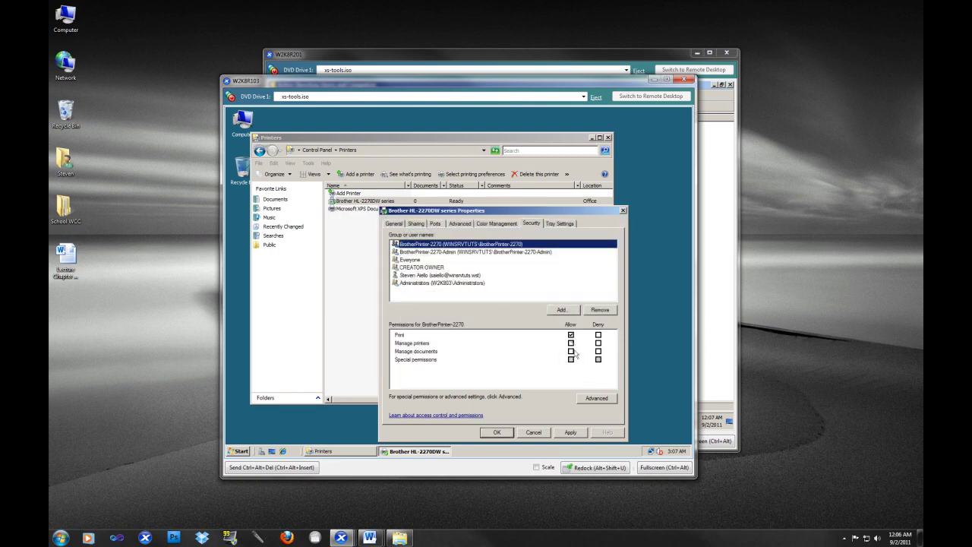
click(488, 254)
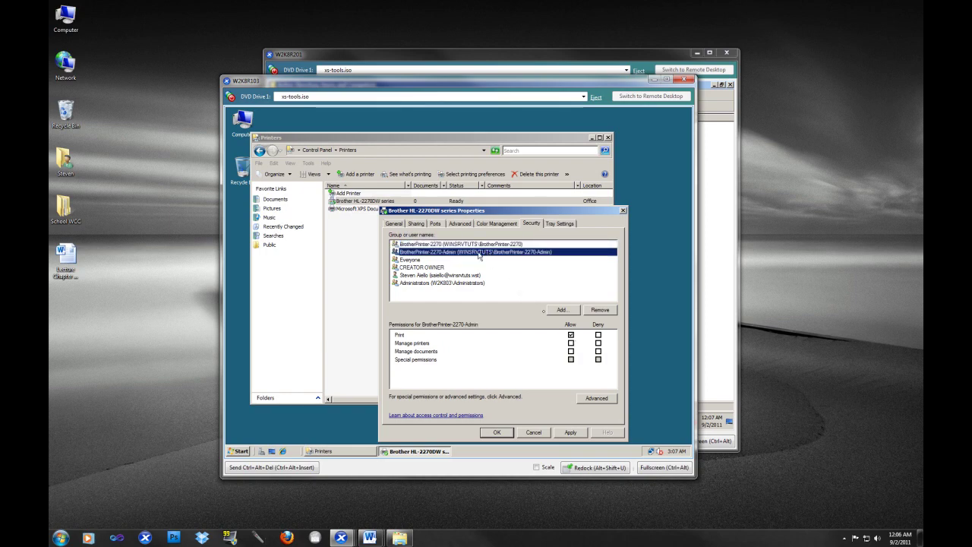
click(570, 343)
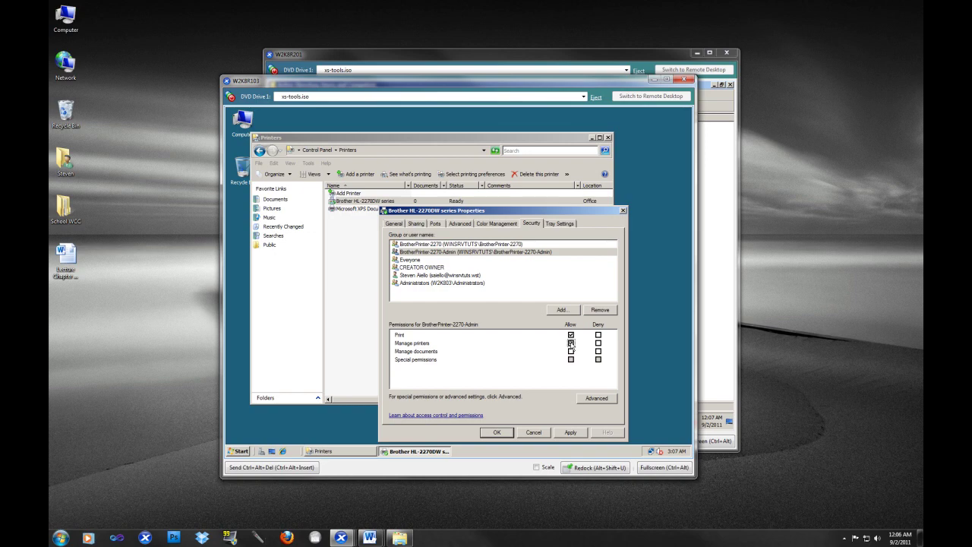
click(571, 352)
click(565, 433)
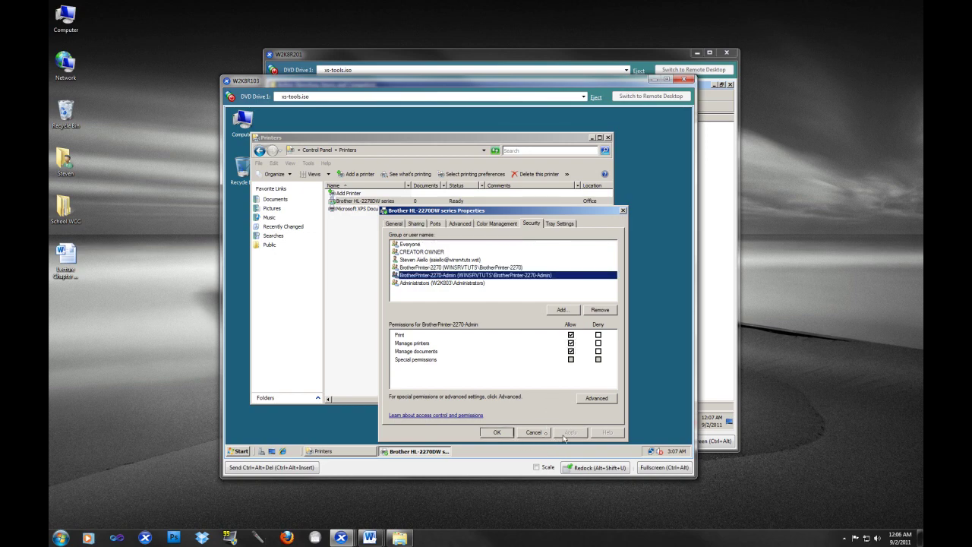
click(508, 432)
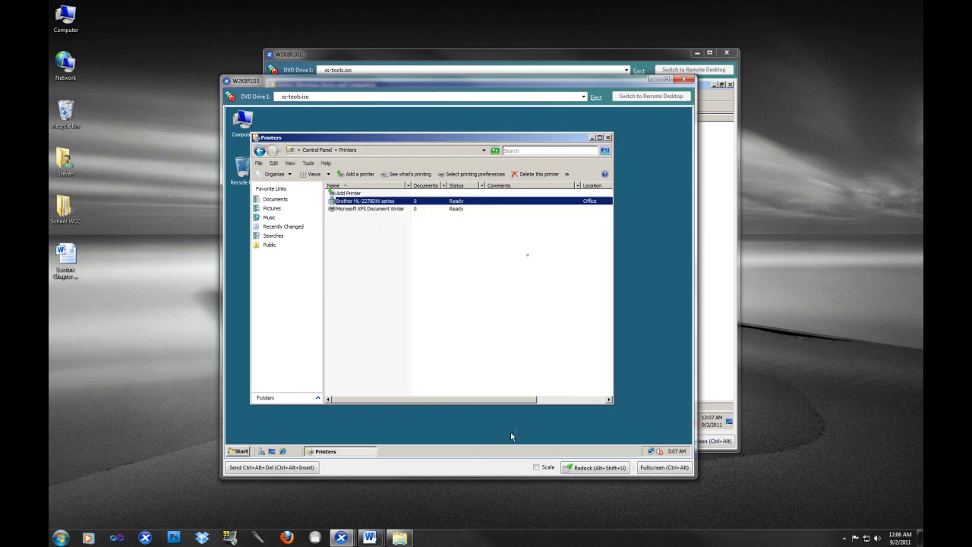
click(727, 192)
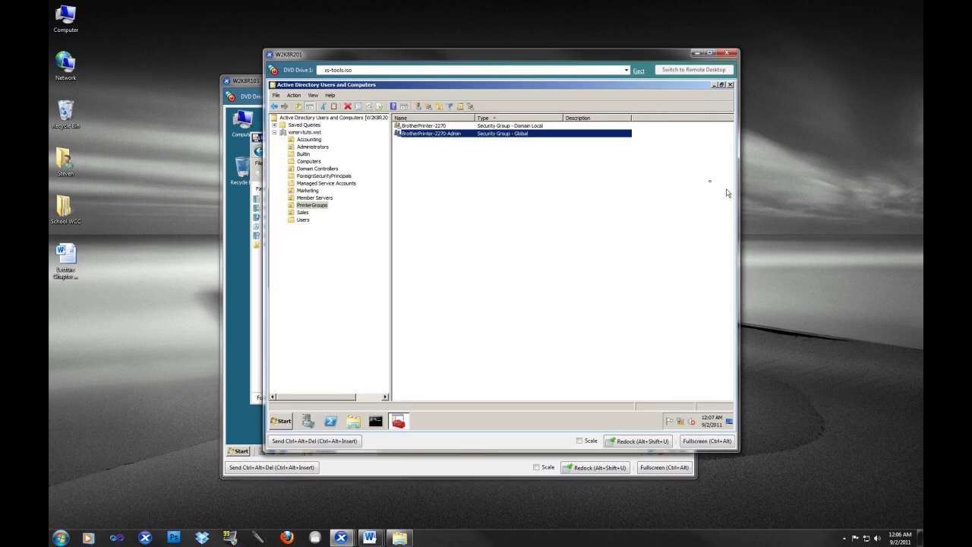
Check group types of BrotherPrinter-2270, MarketingUsers/MarketingMgr and SalesUsers/SalesMgr groups
click(416, 126)
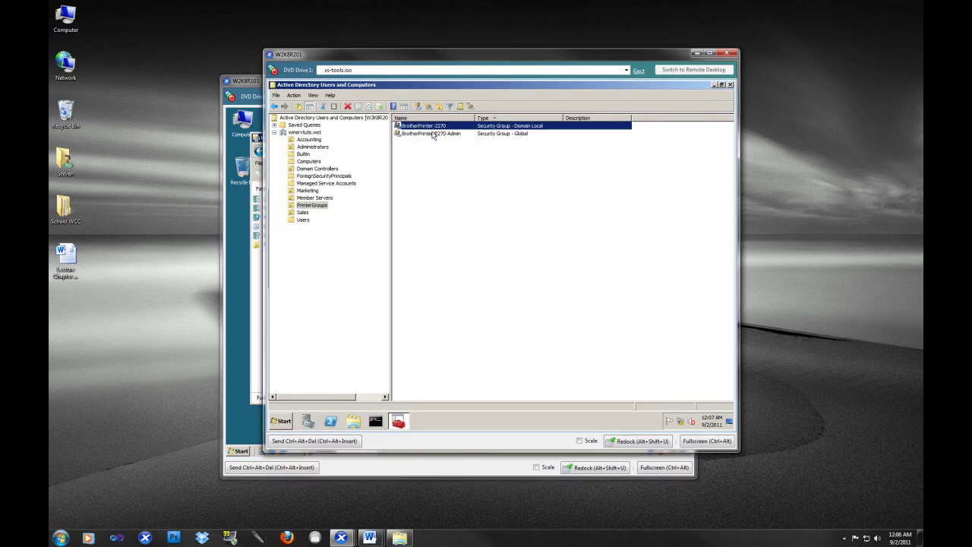
click(428, 134)
click(311, 190)
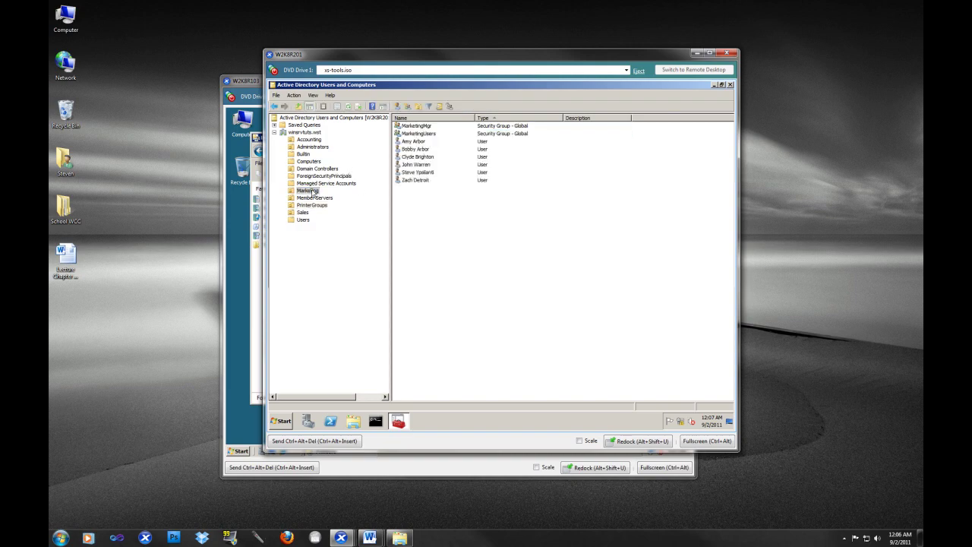
click(428, 135)
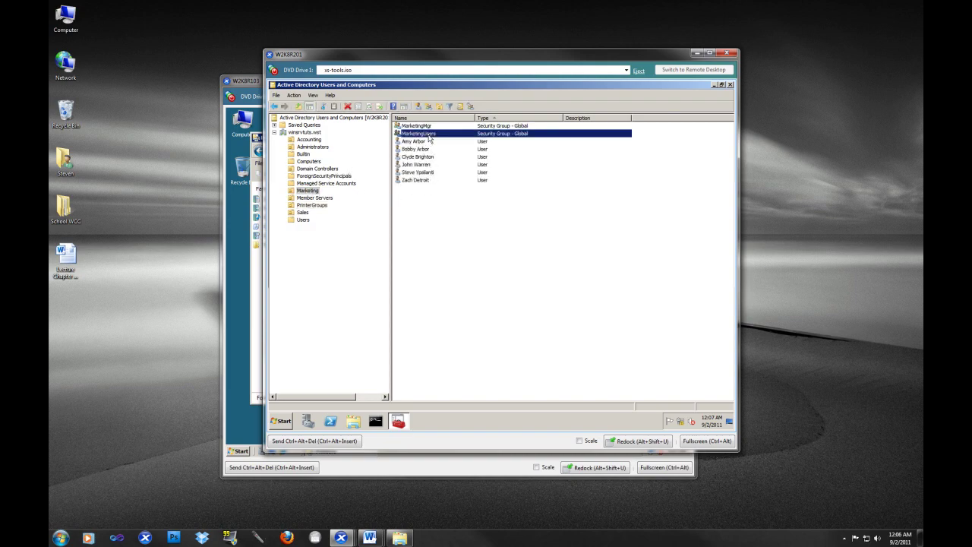
click(425, 126)
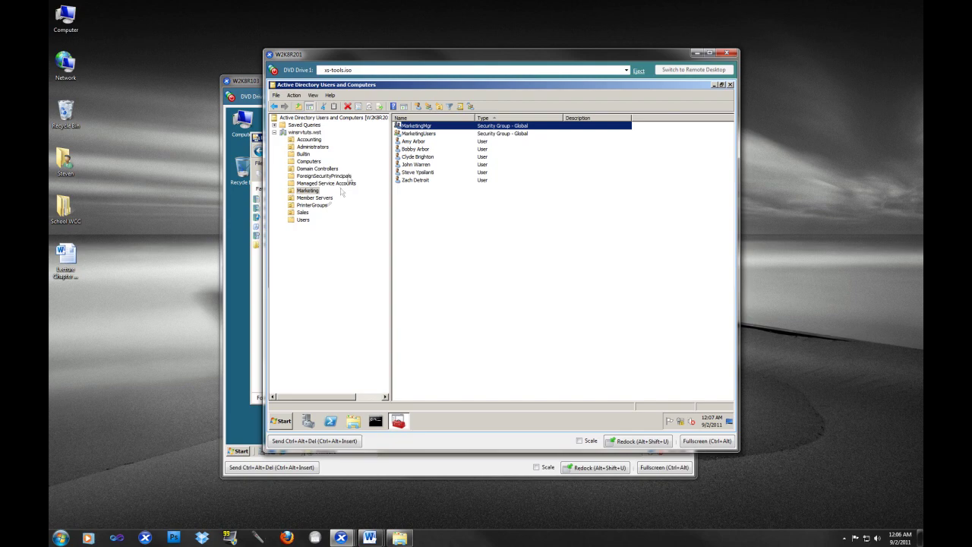
click(303, 213)
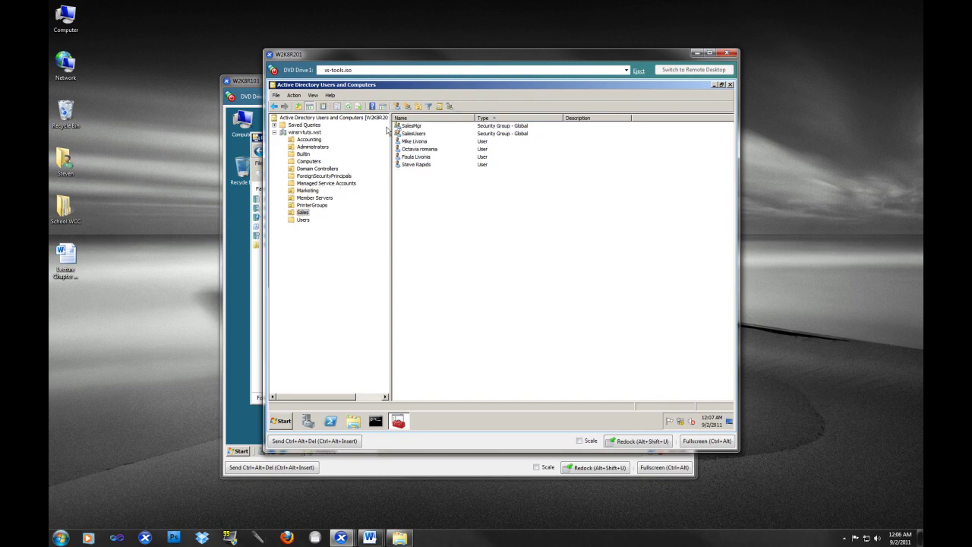
click(401, 133)
click(401, 126)
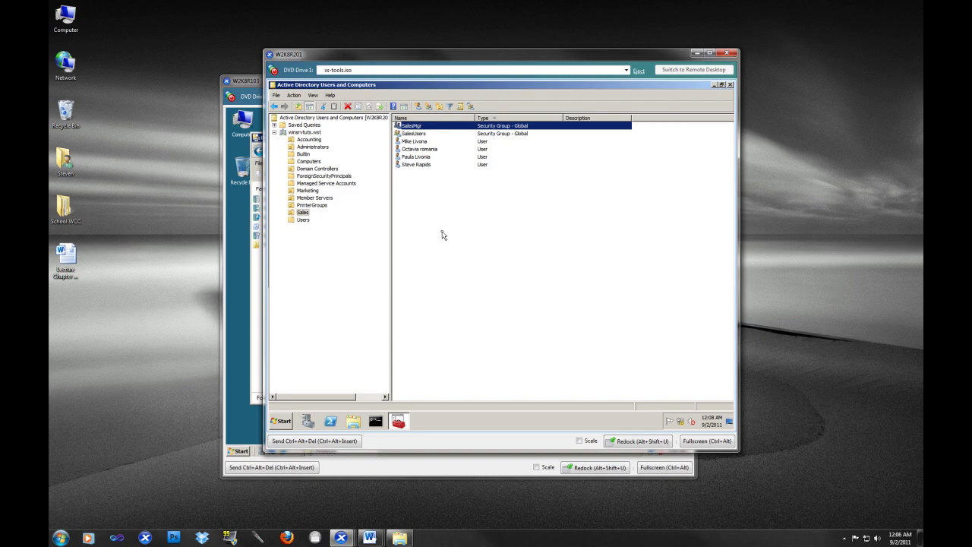
Return to PrinterGroups and select the BrotherPrinter-2270-Admin group
click(307, 206)
click(418, 126)
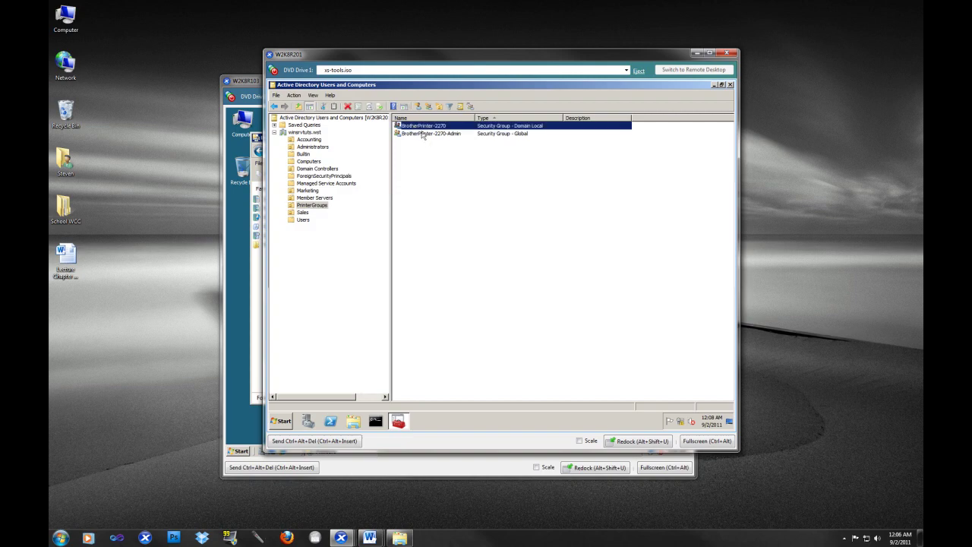
click(425, 135)
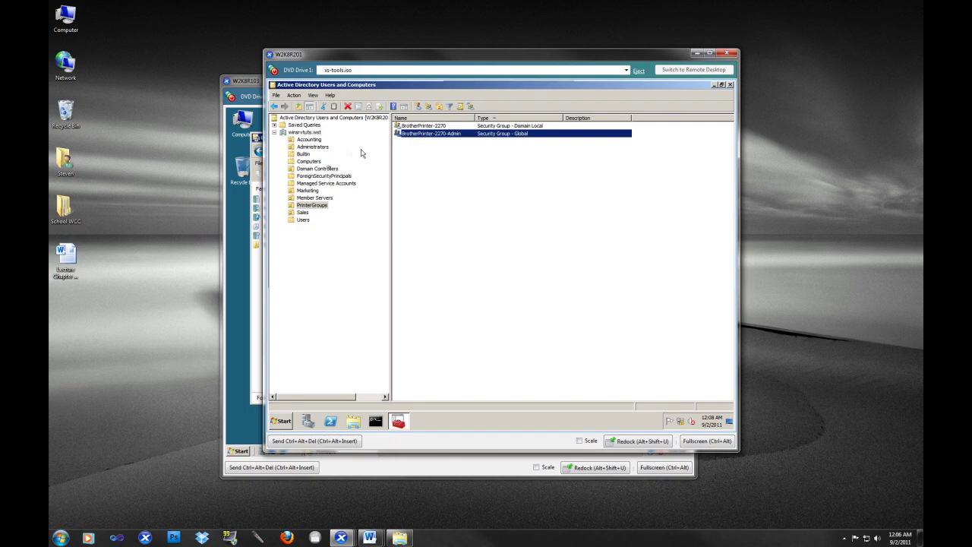
right_click(397, 135)
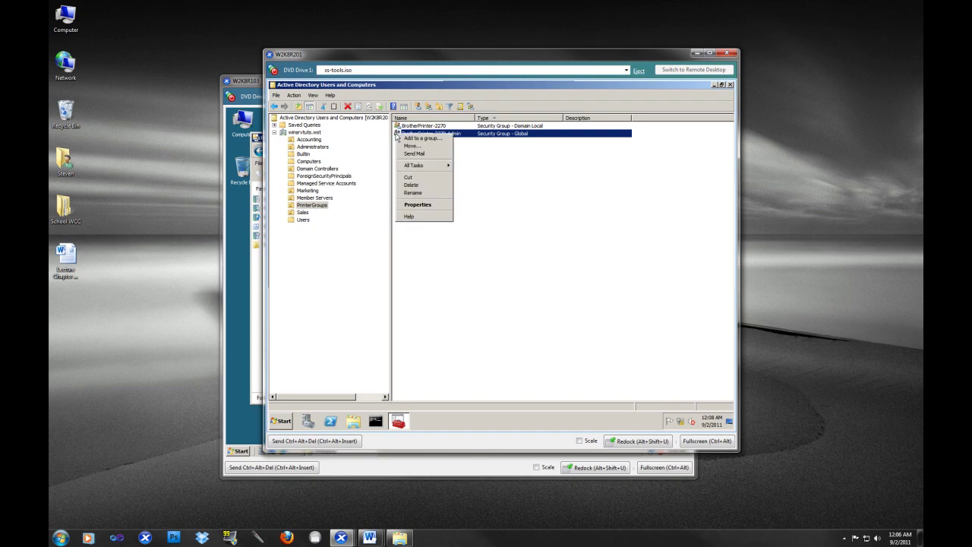
click(422, 206)
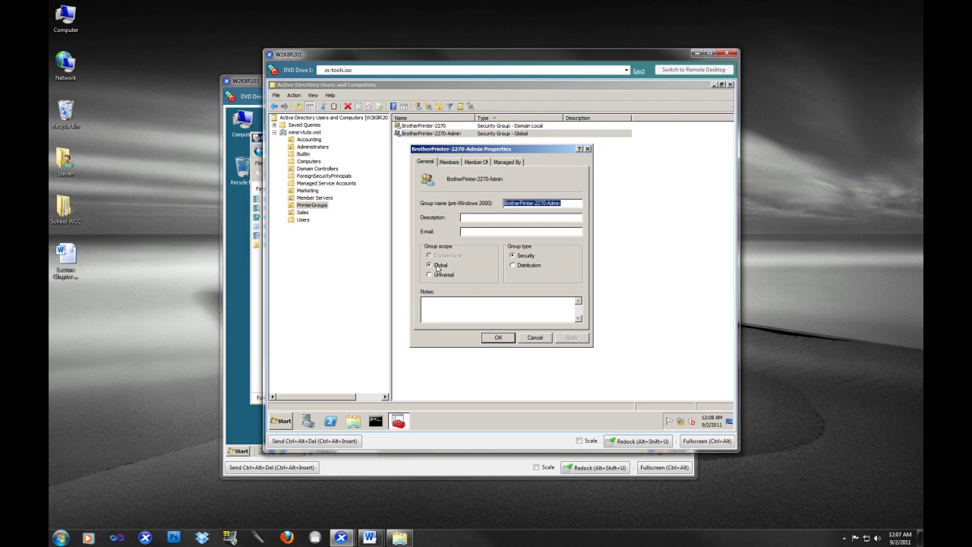
click(536, 338)
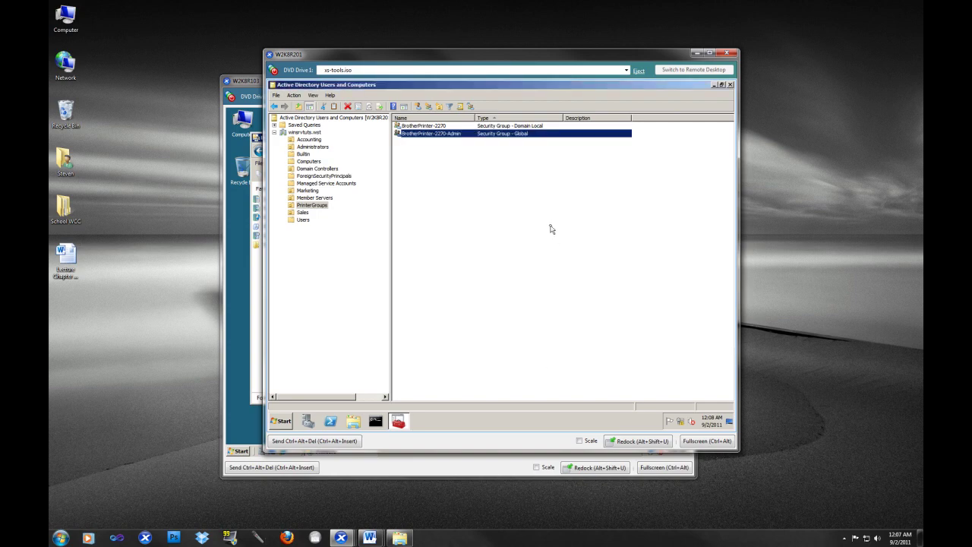
click(549, 225)
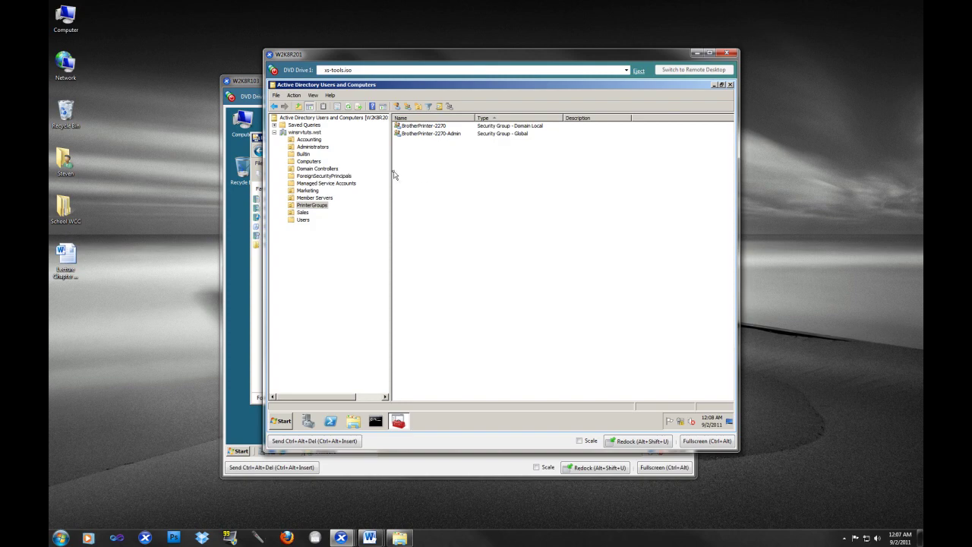
Widen the PrinterGroups list pane and nudge the W2K8R201 server window up and right
drag(392, 174, 371, 174)
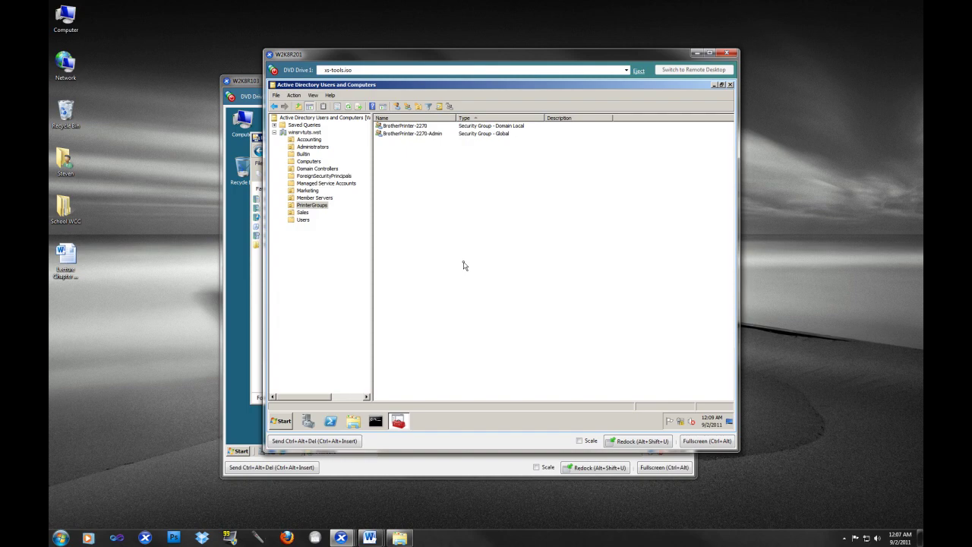
mouse_move(492, 57)
mouse_down()
mouse_move(565, 36)
mouse_move(499, 50)
mouse_up()
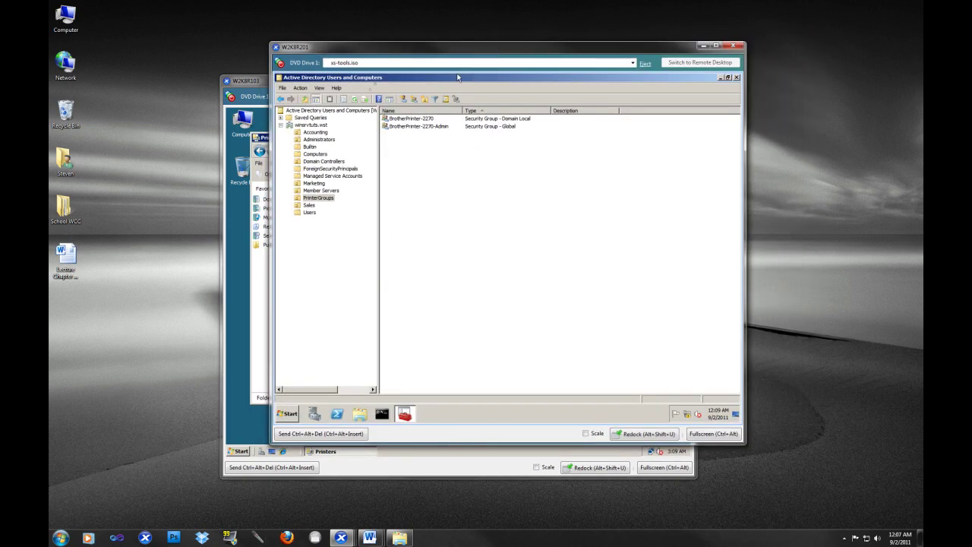